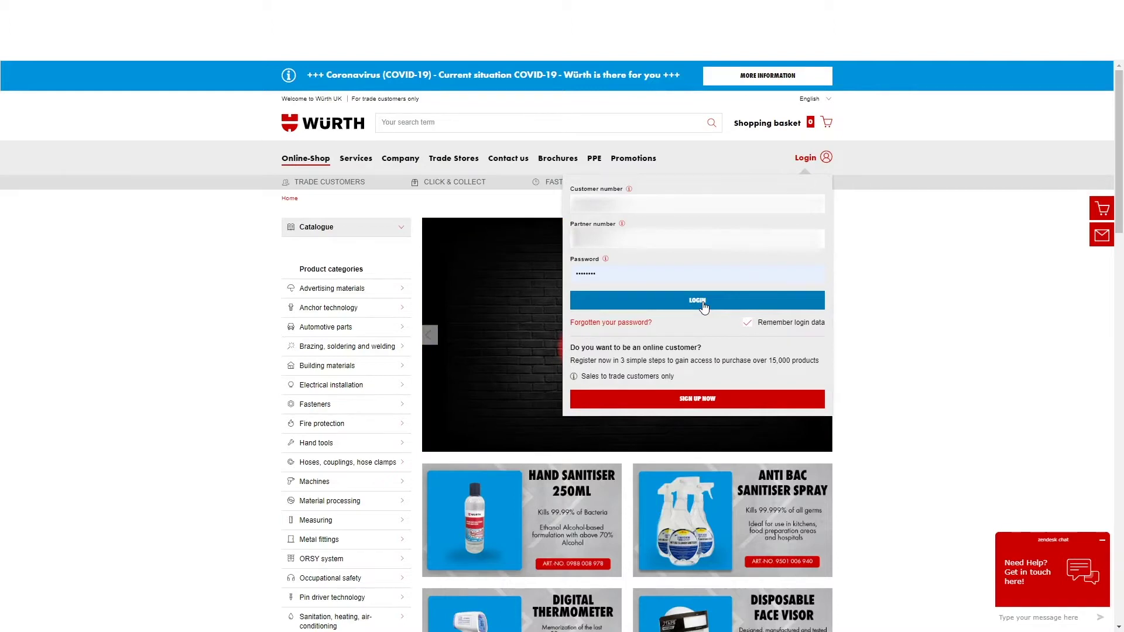
- Log in with the prefilled credentials and start the full version of isi!! hazardous substance management from the service applications
{"action": "left_click", "coordinate": [703, 303]}
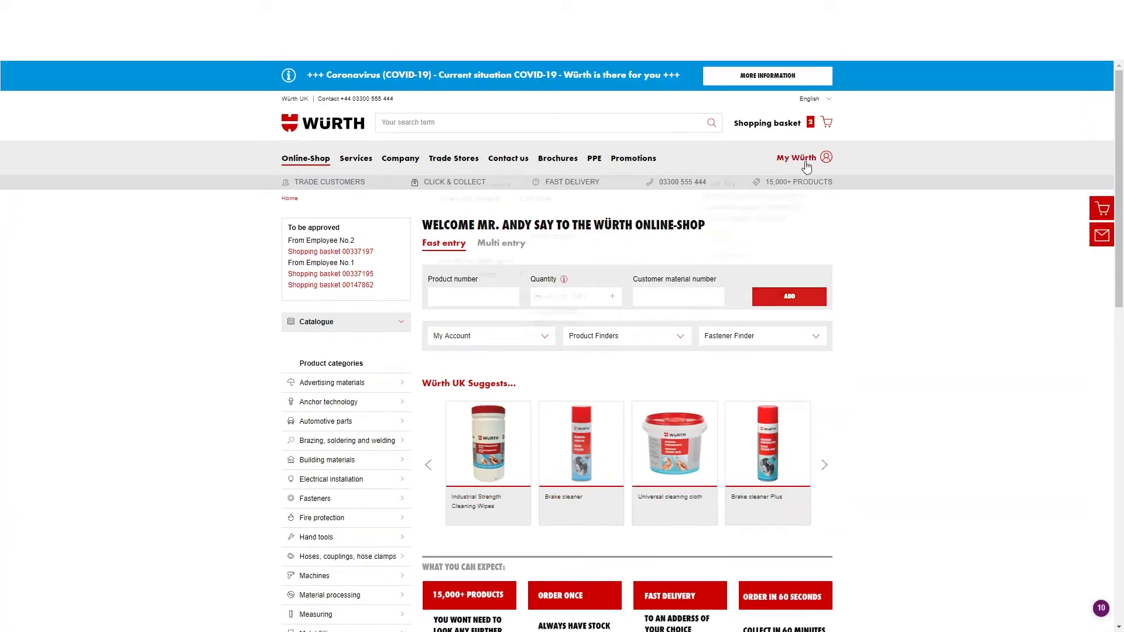
{"action": "left_click", "coordinate": [802, 158]}
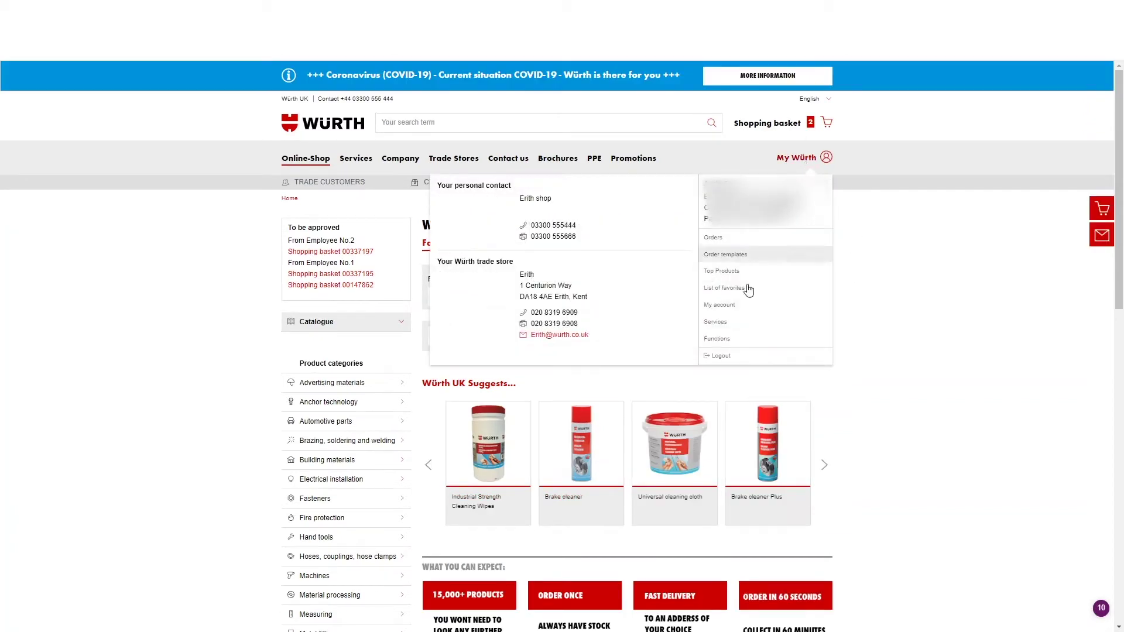
{"action": "left_click", "coordinate": [716, 322]}
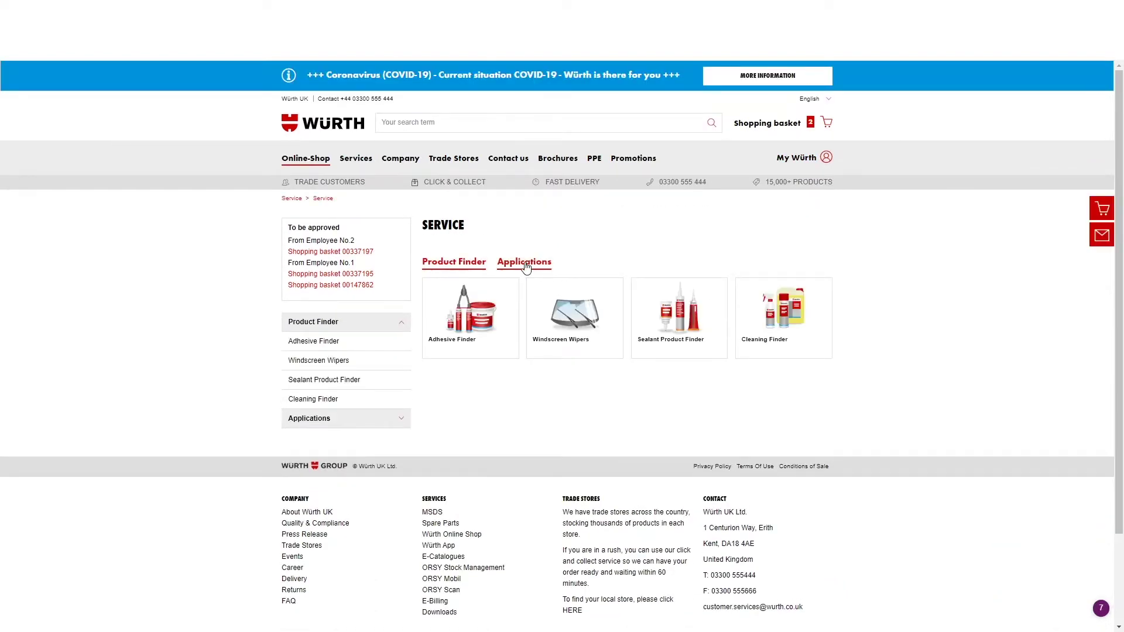
{"action": "left_click", "coordinate": [524, 263]}
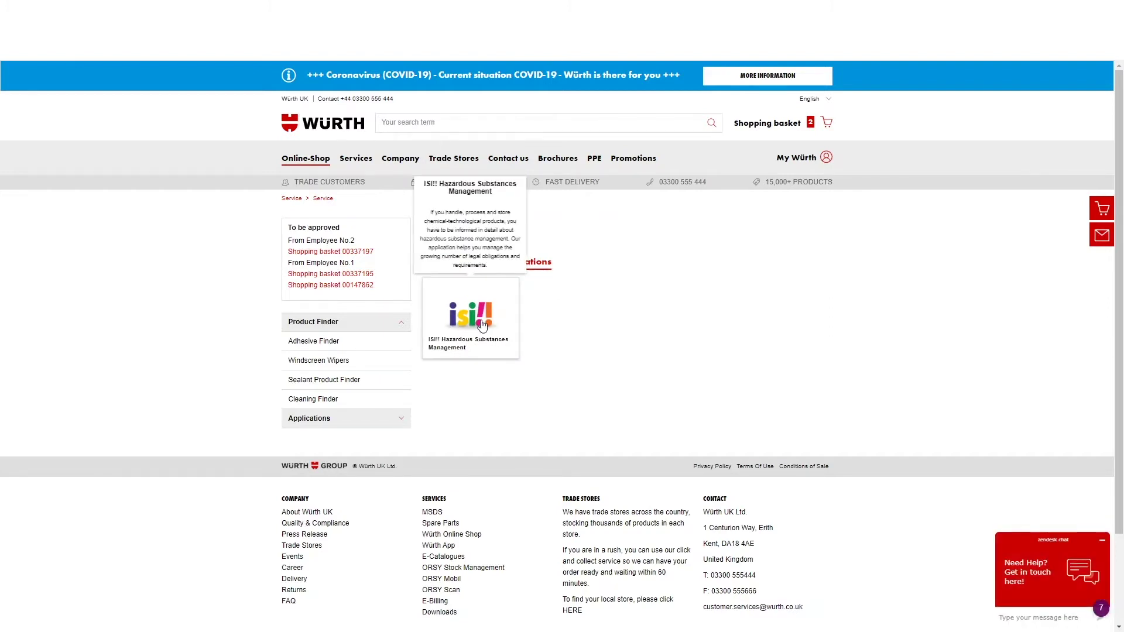
{"action": "left_click", "coordinate": [482, 326]}
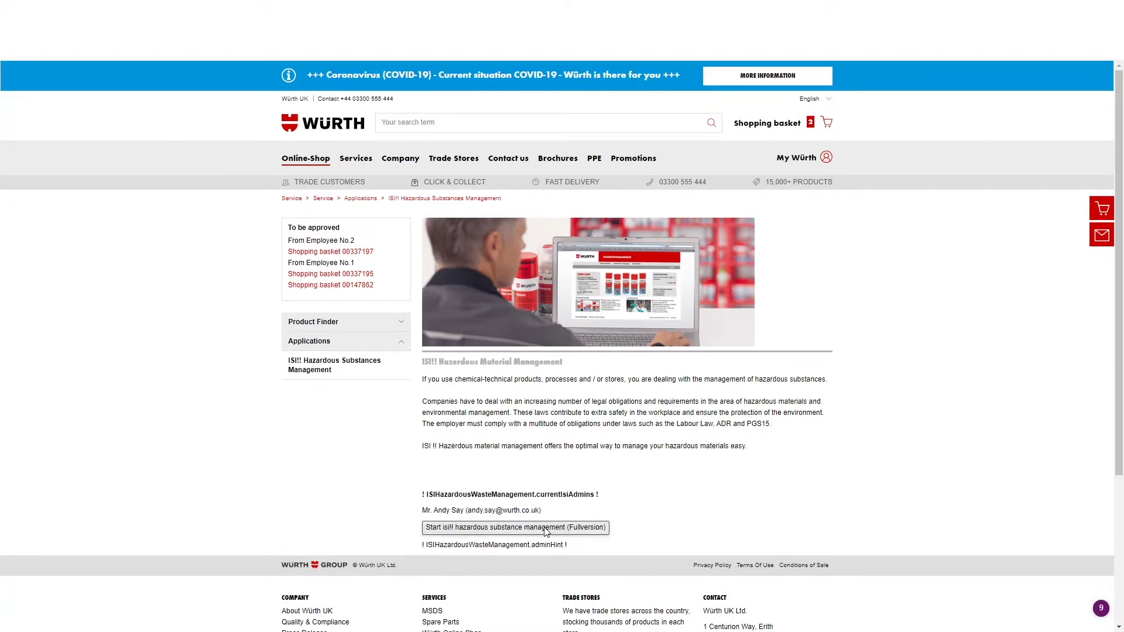
{"action": "left_click", "coordinate": [545, 529]}
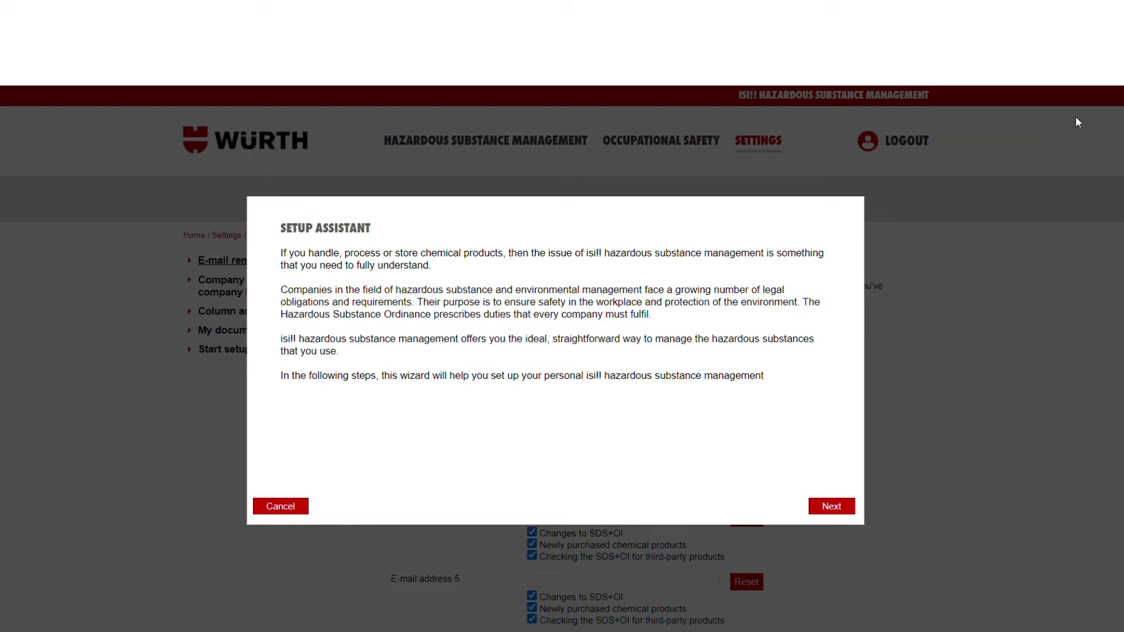
- Begin the setup assistant and create a working area named Workshop 1
{"action": "left_click", "coordinate": [834, 507]}
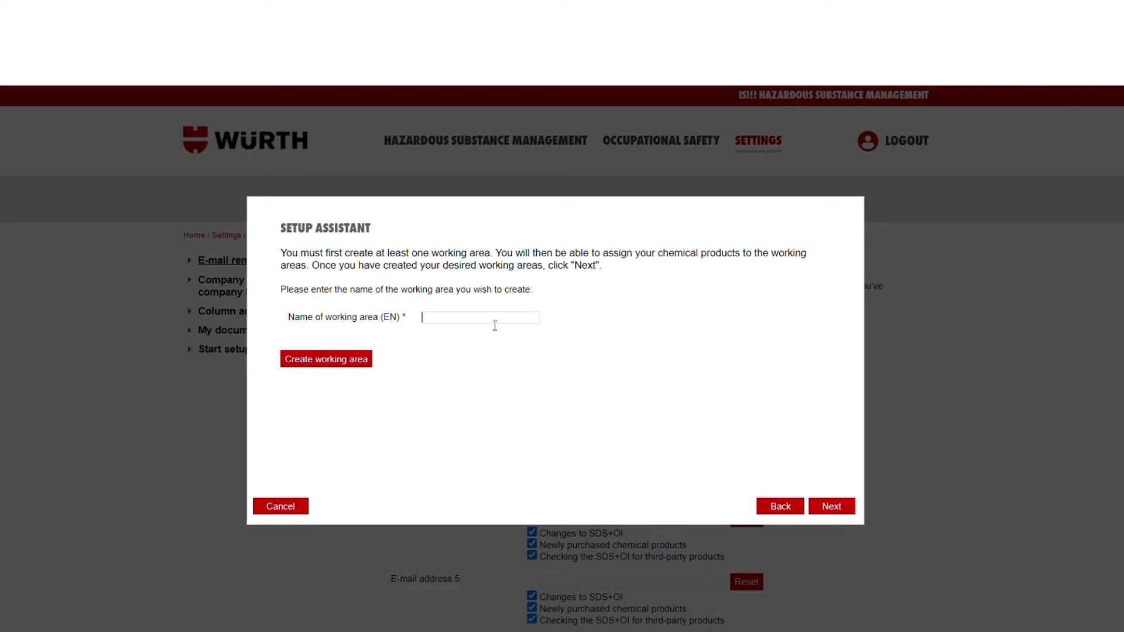
{"action": "type", "text": "workshop"}
{"action": "left_click", "coordinate": [338, 364]}
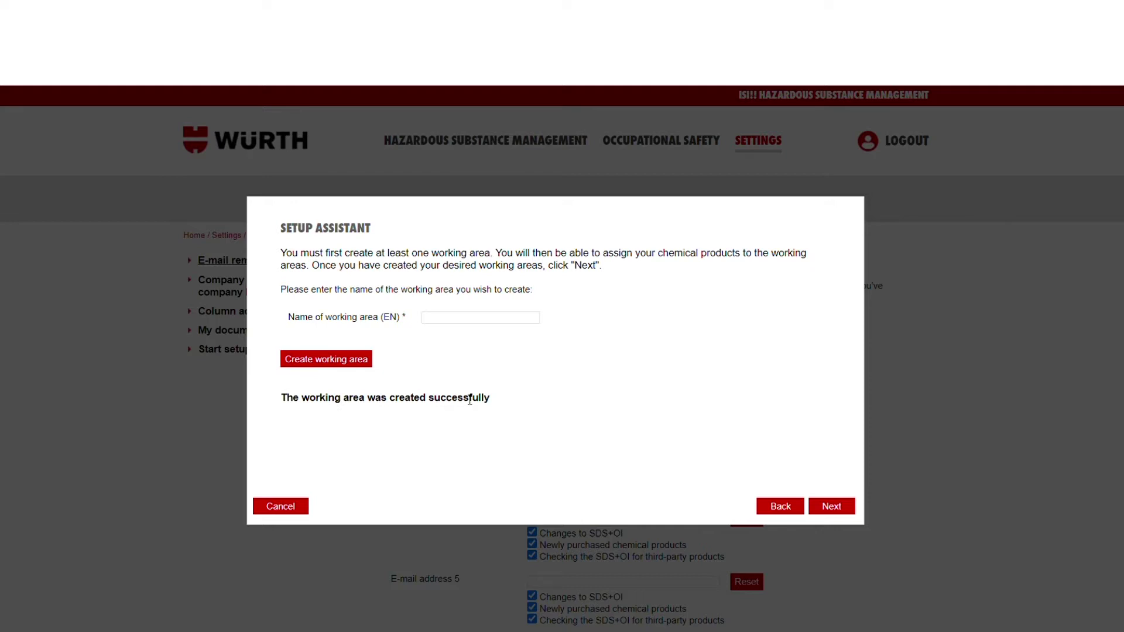
{"action": "left_click", "coordinate": [831, 507]}
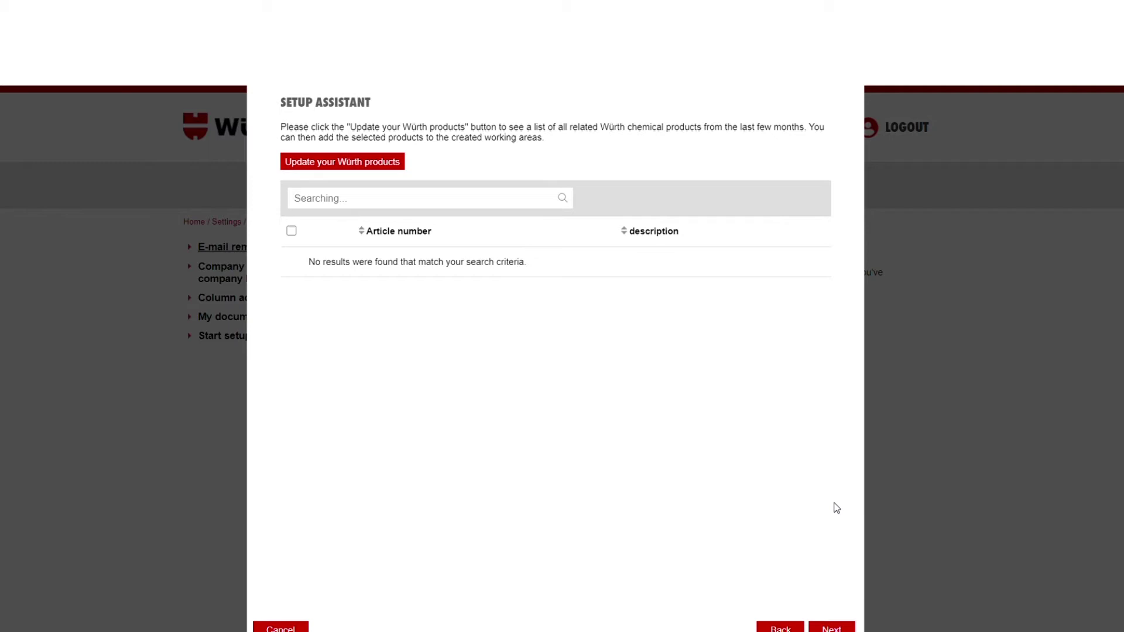
- Update the Würth products list in the setup assistant and accept the existing company details
{"action": "left_click", "coordinate": [328, 206]}
{"action": "left_click", "coordinate": [832, 628]}
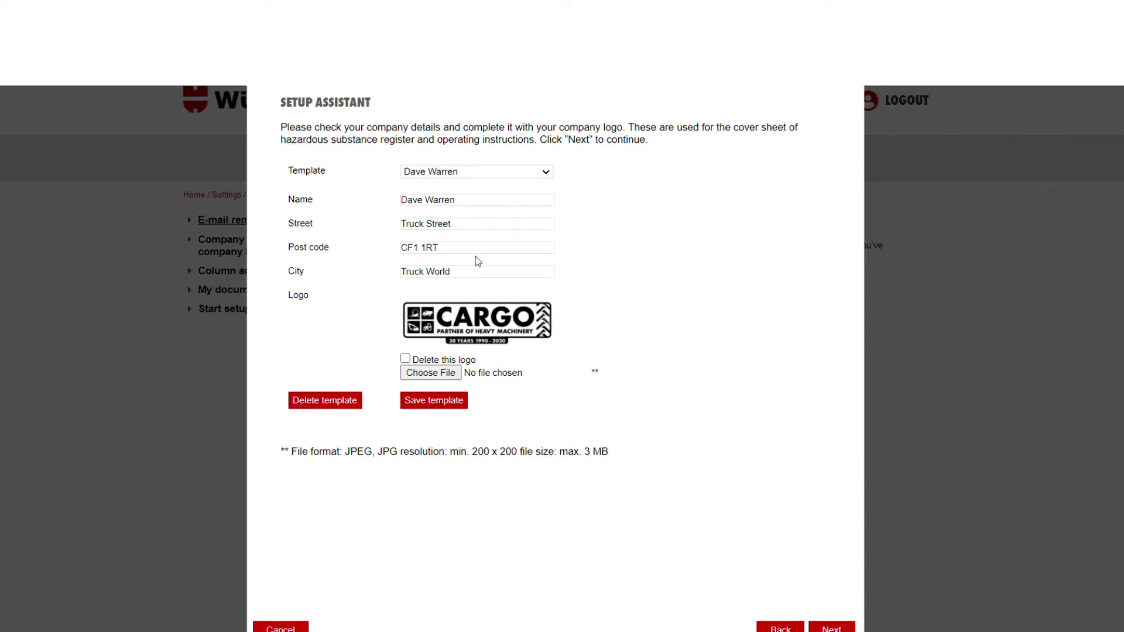
{"action": "left_click", "coordinate": [831, 628]}
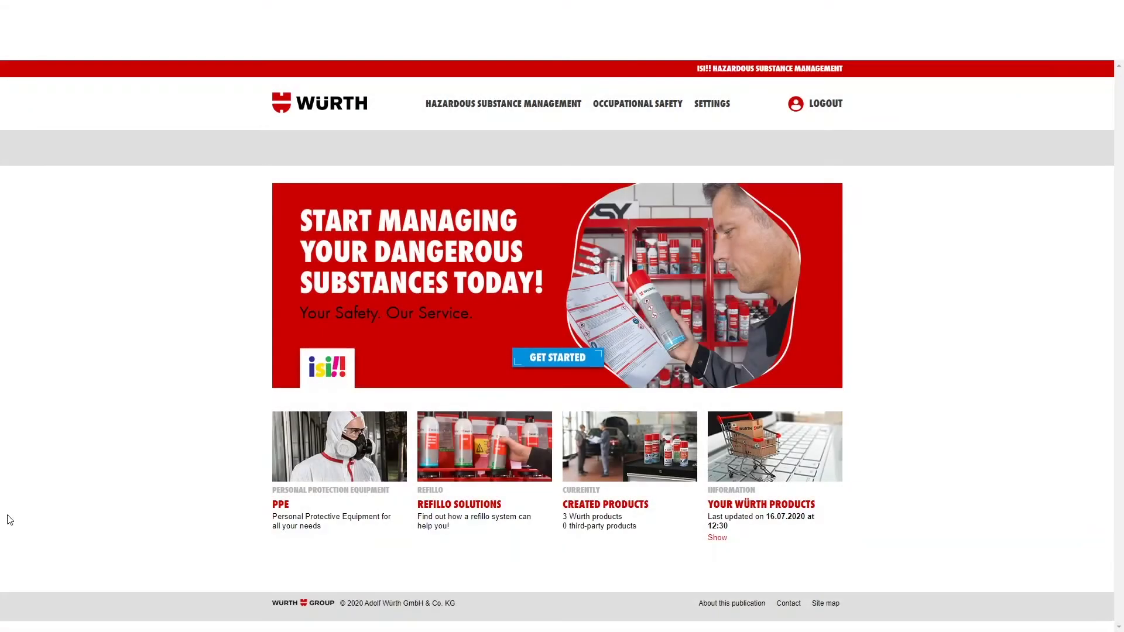
- Create a new working area named Workshop 2 in hazardous substance management
{"action": "left_click", "coordinate": [537, 111]}
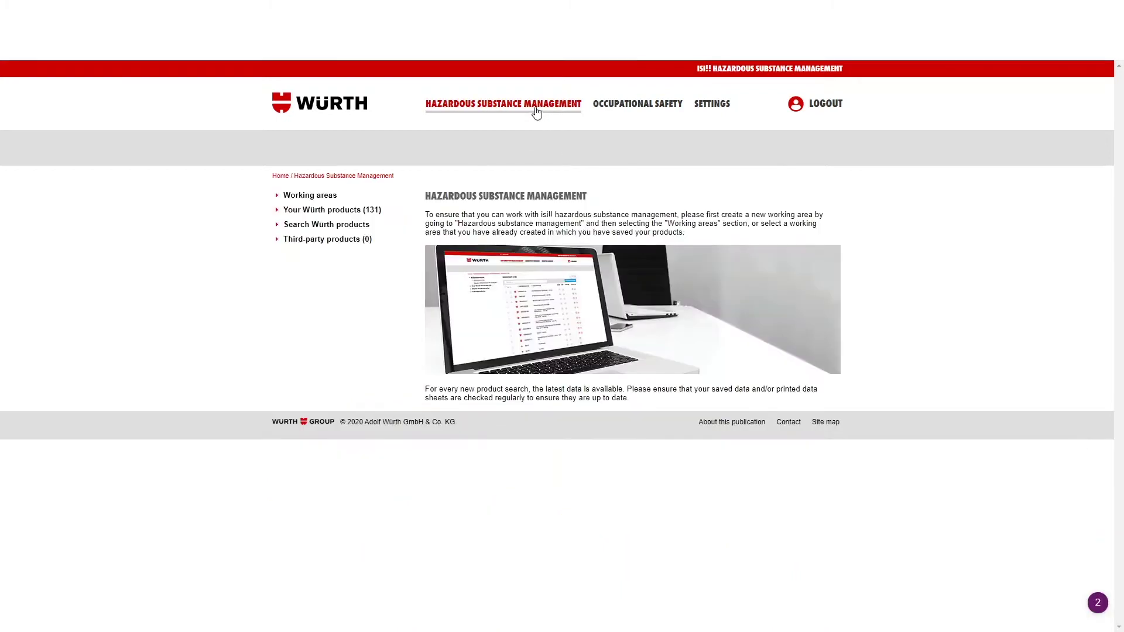
{"action": "left_click", "coordinate": [317, 200]}
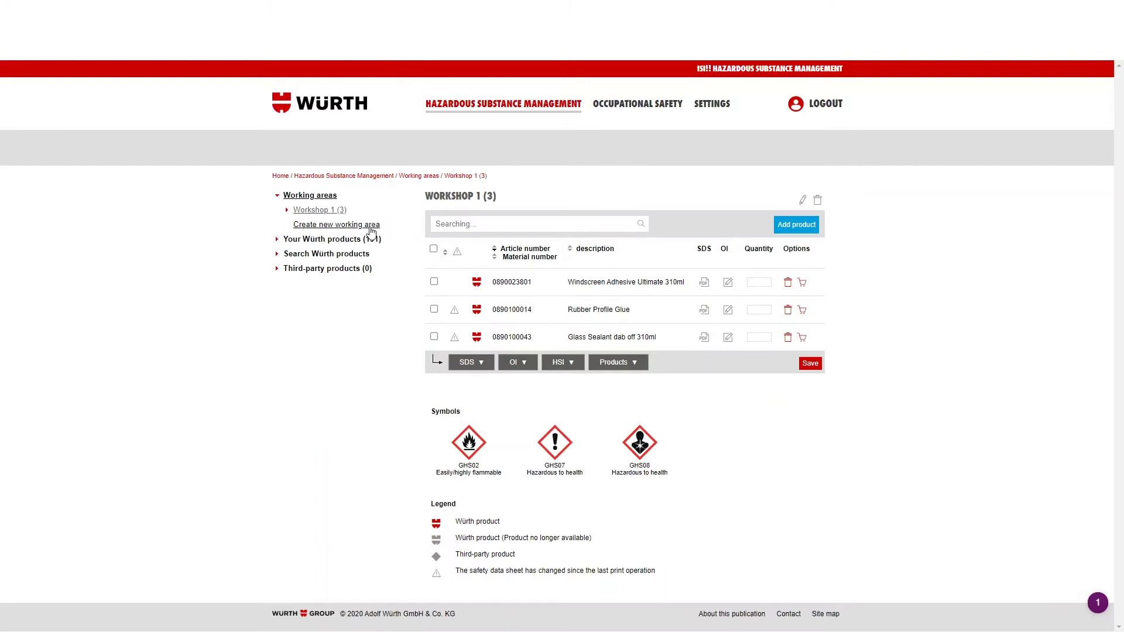
{"action": "left_click", "coordinate": [370, 228]}
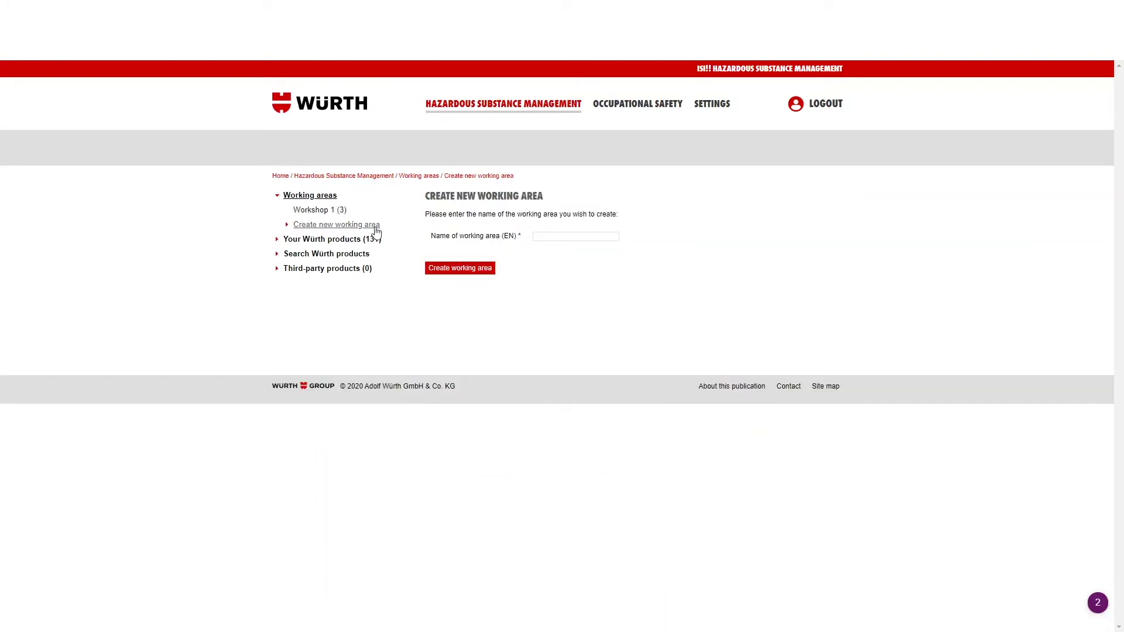
{"action": "type", "text": "Workshop 2"}
{"action": "left_click", "coordinate": [466, 272]}
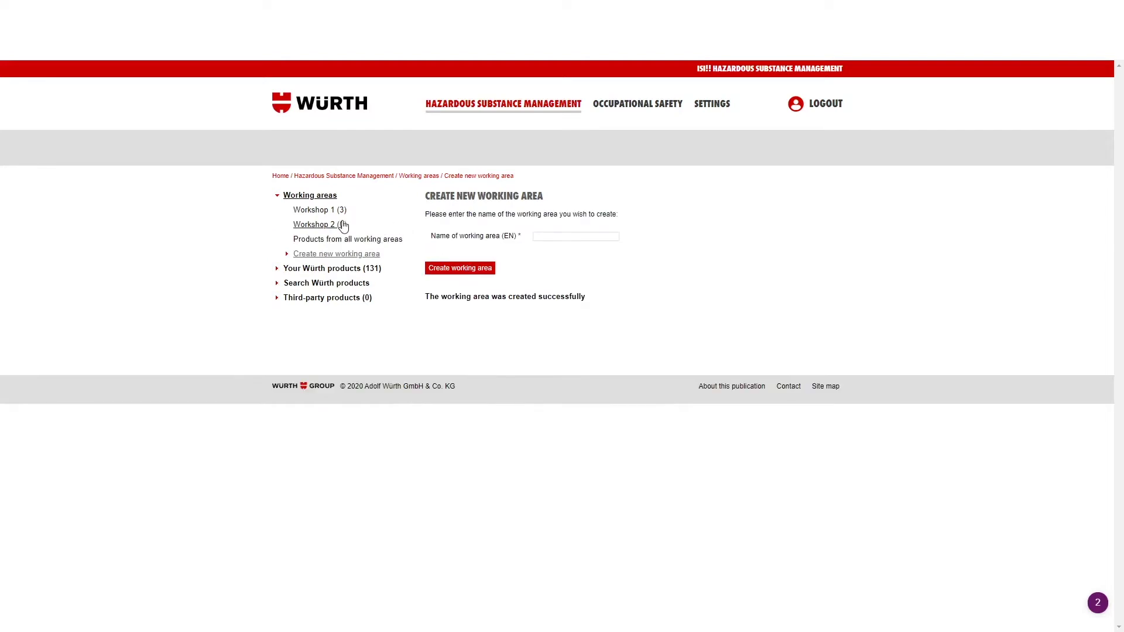
- Start adding products to the Workshop 2 working area and update the list of purchased Würth products
{"action": "left_click", "coordinate": [327, 226]}
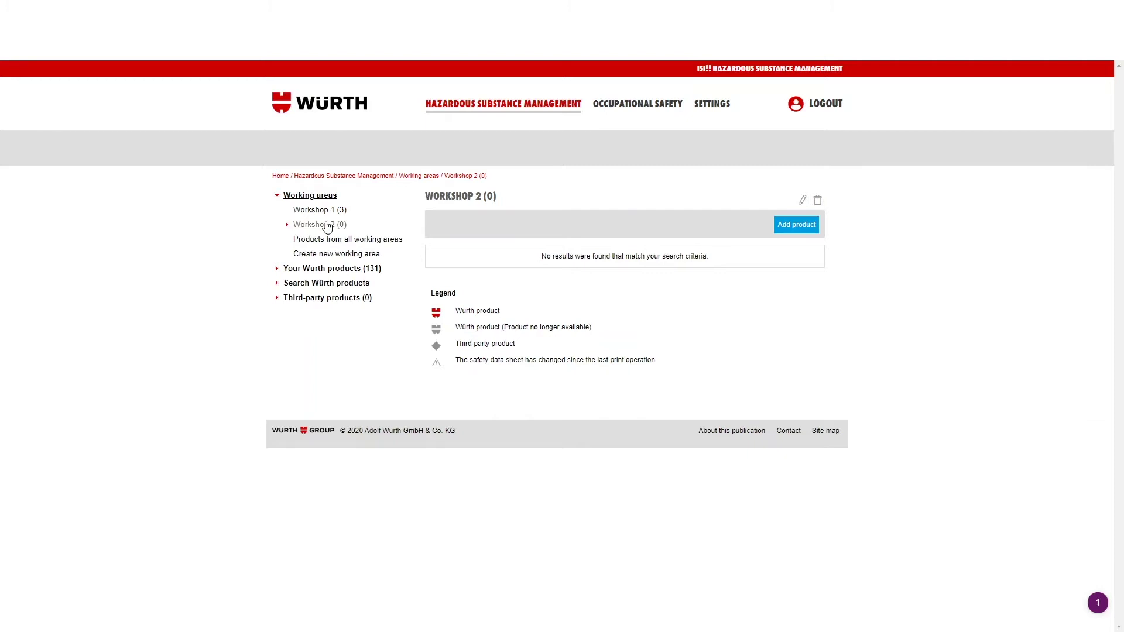
{"action": "left_click", "coordinate": [795, 225]}
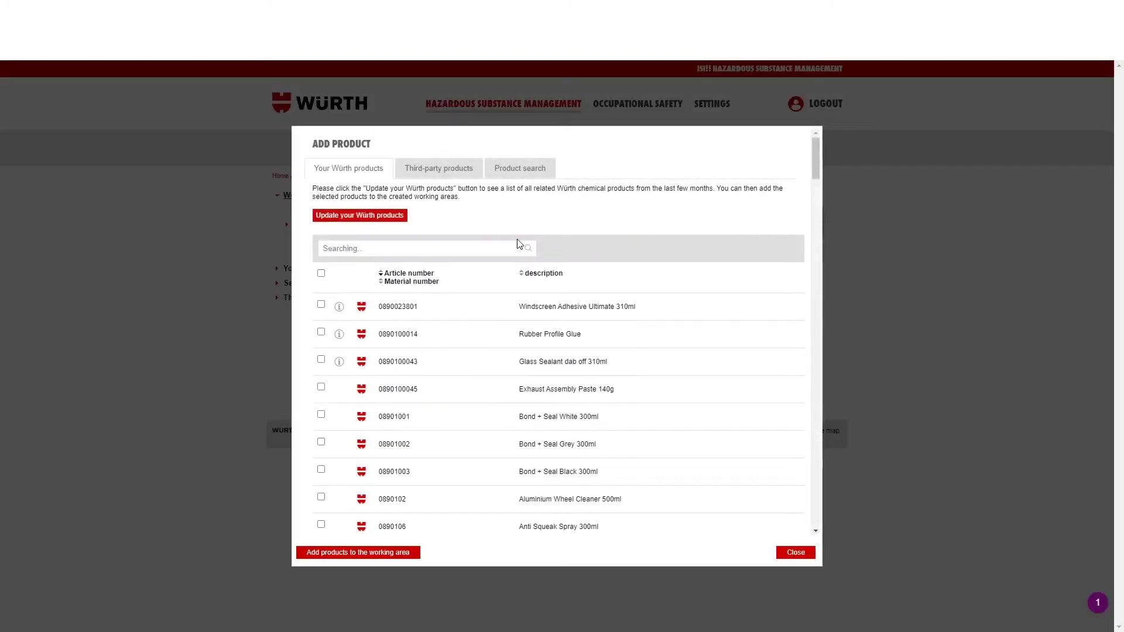
{"action": "left_click", "coordinate": [358, 216]}
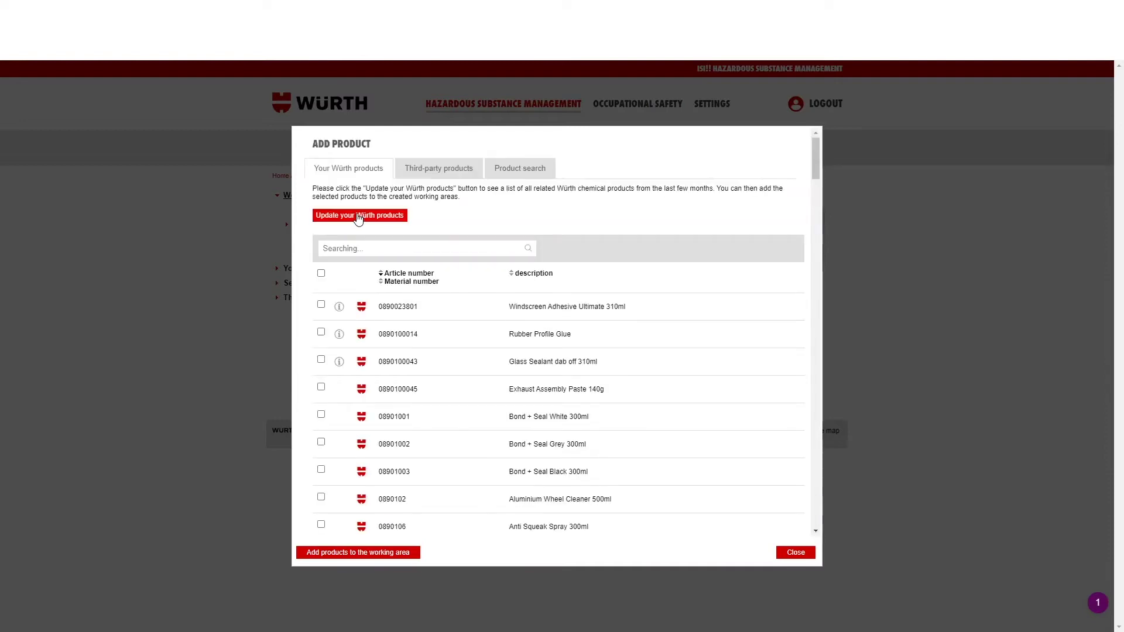
- Add Windscreen Adhesive Ultimate 310ml, Rubber Profile Glue, Glass Sealant dab off 310ml, Bond + Seal Black 300ml and PUR Rapid Adhesive 310ml to Workshop 2
{"action": "left_click", "coordinate": [321, 305]}
{"action": "left_click", "coordinate": [320, 359]}
{"action": "left_click", "coordinate": [322, 333]}
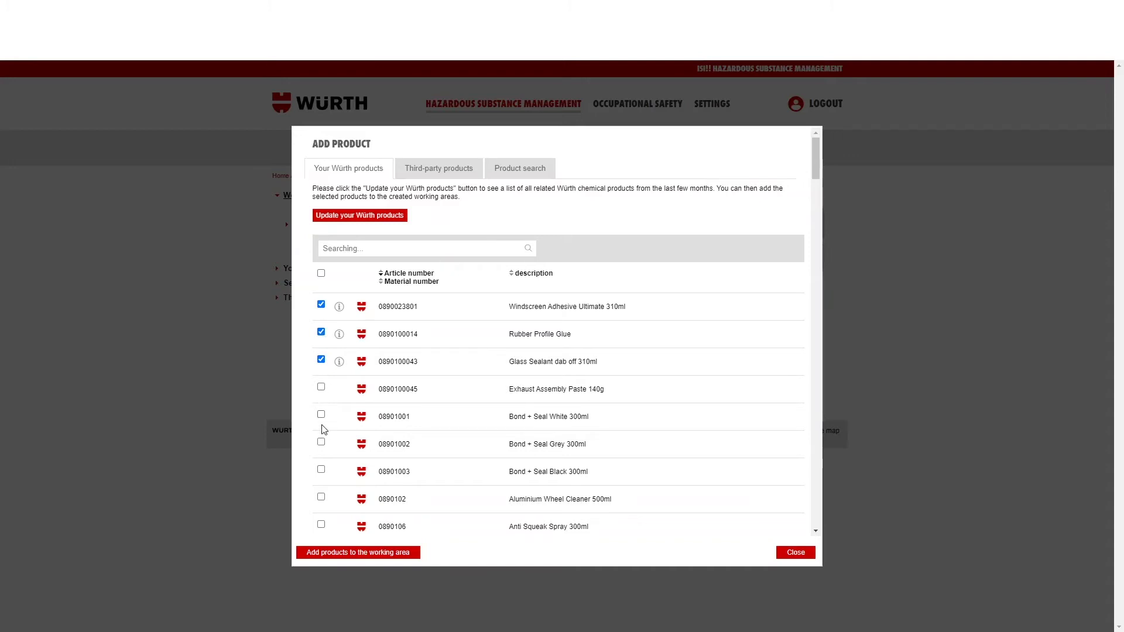
{"action": "left_click", "coordinate": [321, 471]}
{"action": "scroll", "coordinate": [424, 421], "scroll_direction": "down", "scroll_amount": 10}
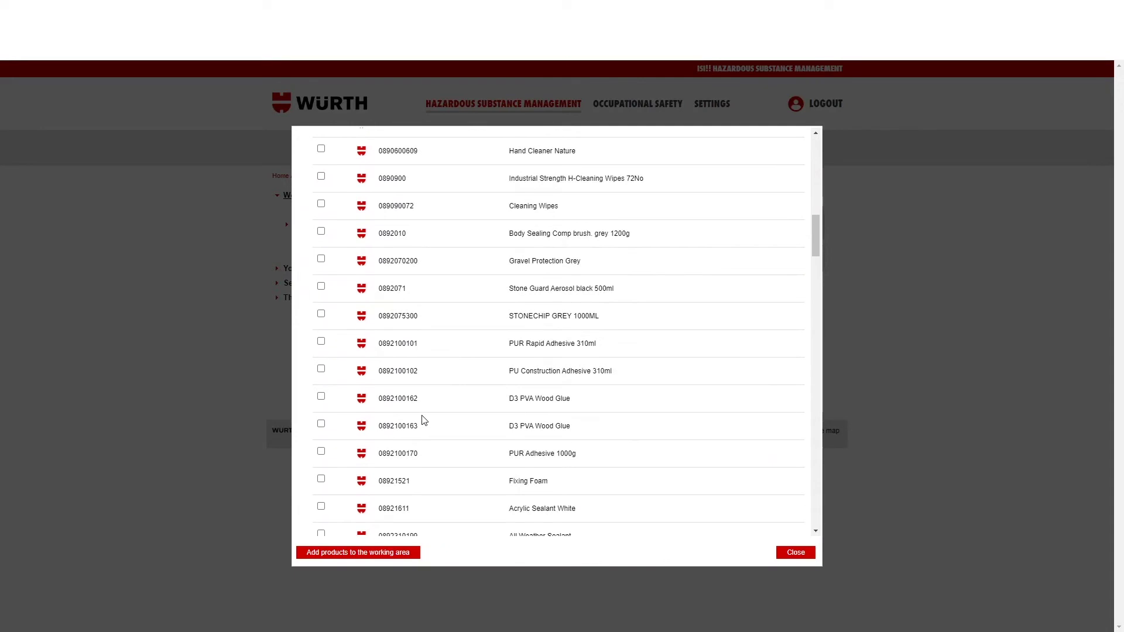
{"action": "left_click", "coordinate": [322, 343]}
{"action": "left_click", "coordinate": [364, 553]}
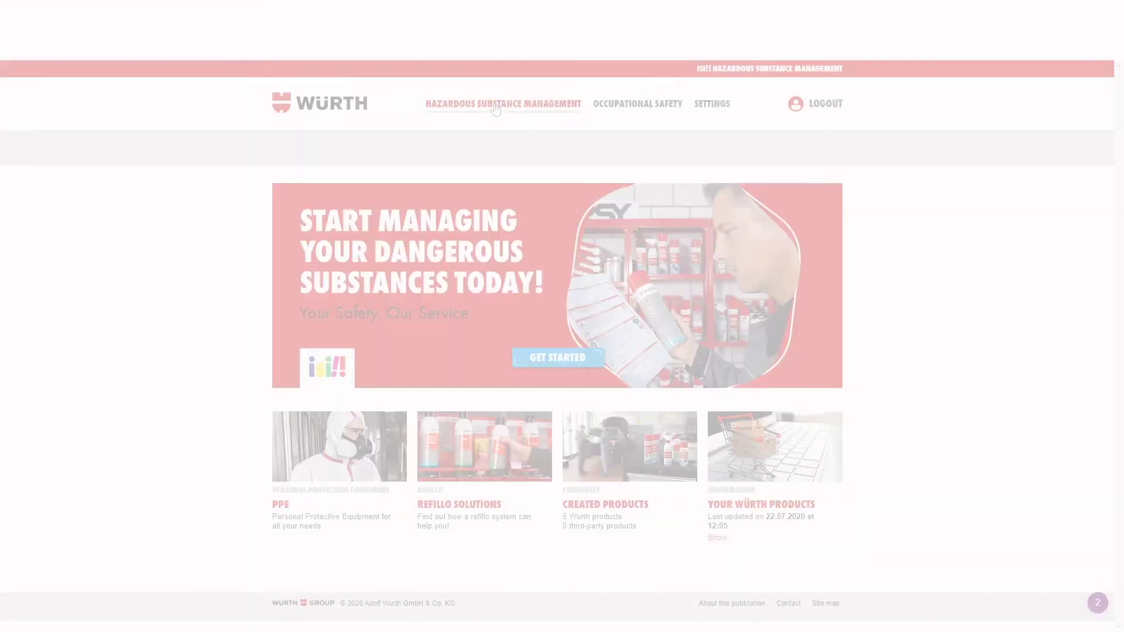
- Add MS Extreme Clear and Rost Off Ice Blue to the Workshop 2 working area
{"action": "left_click", "coordinate": [495, 108]}
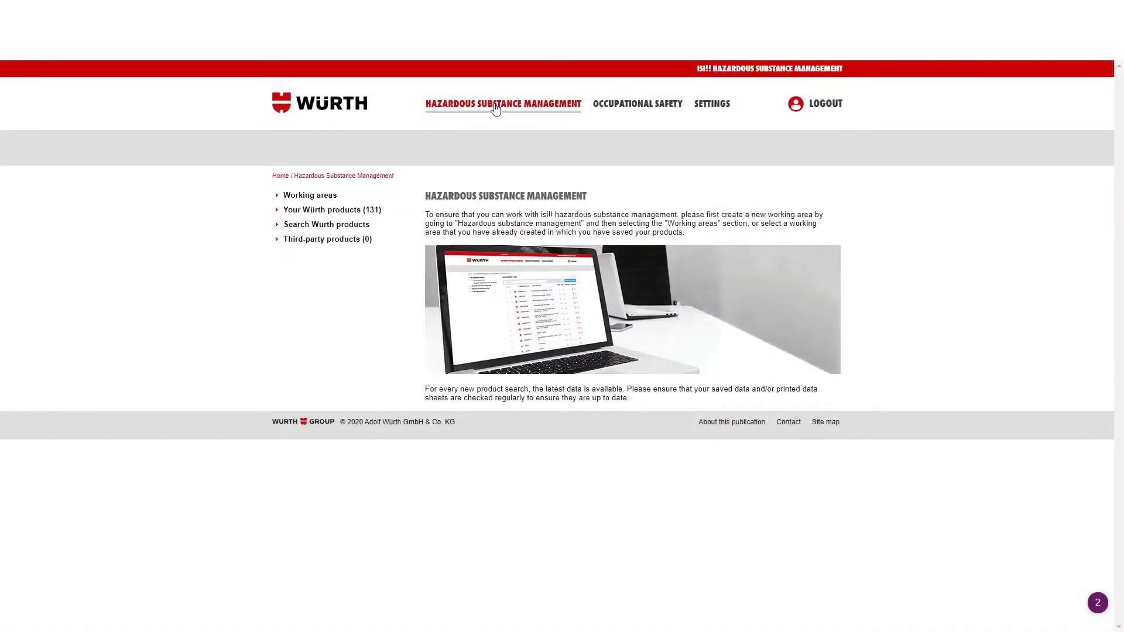
{"action": "left_click", "coordinate": [311, 197]}
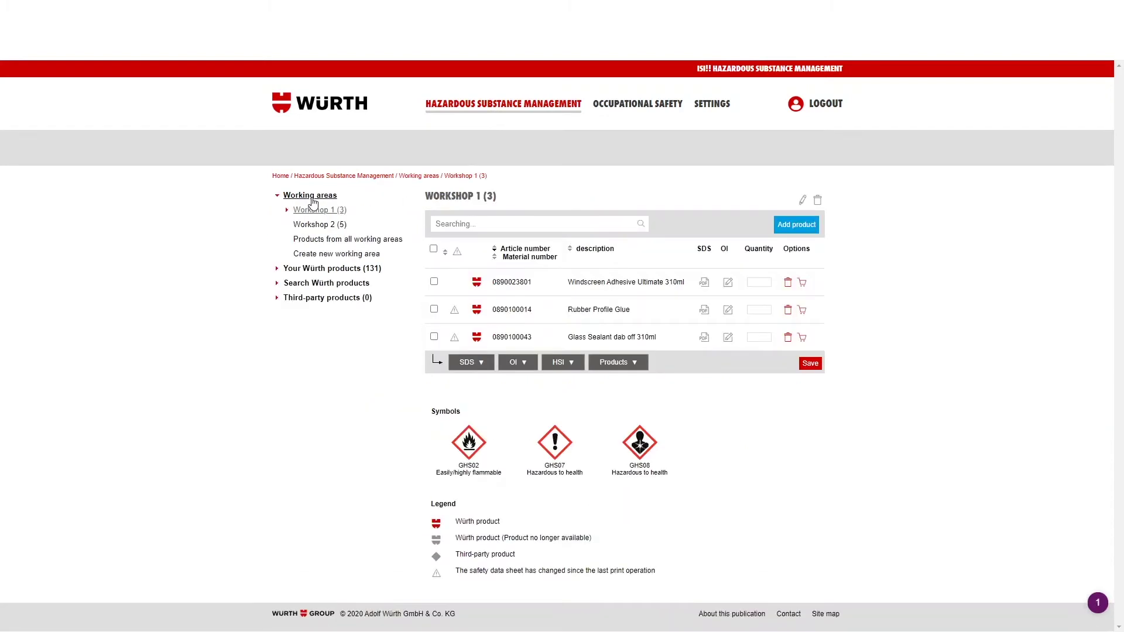
{"action": "left_click", "coordinate": [324, 226]}
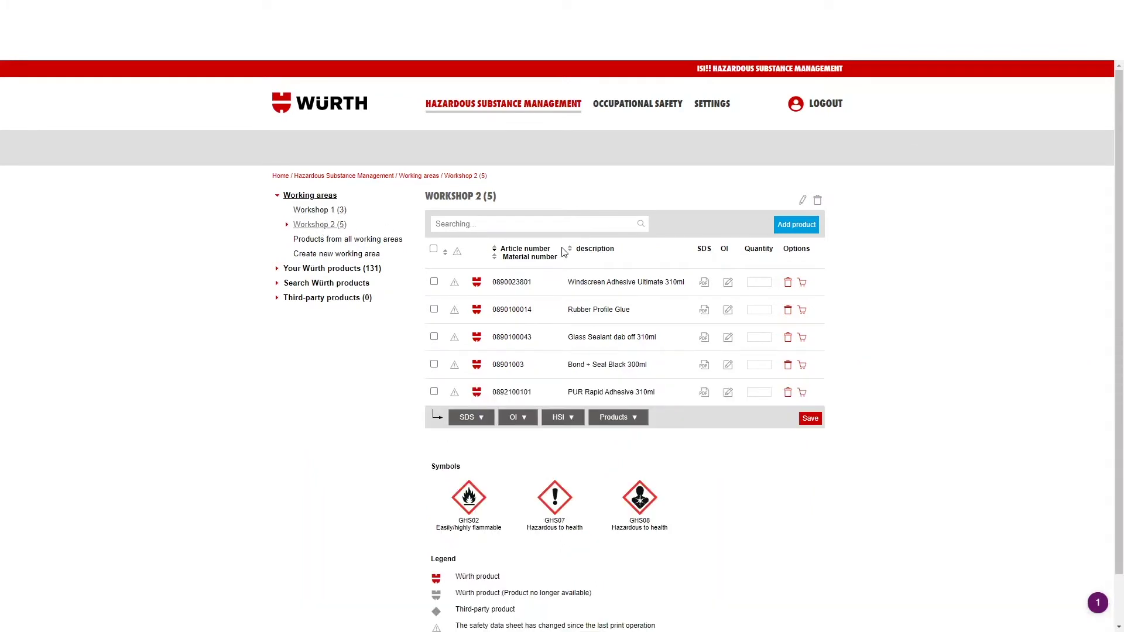
{"action": "left_click", "coordinate": [797, 226]}
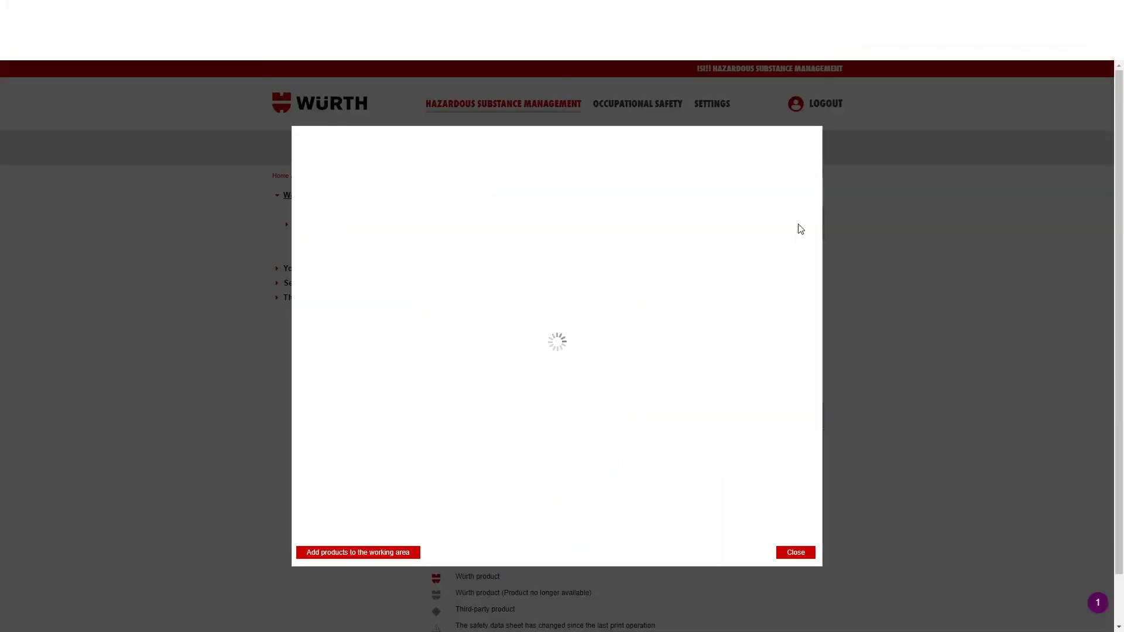
{"action": "left_click_drag", "start_coordinate": [816, 163], "coordinate": [800, 406]}
{"action": "left_click", "coordinate": [321, 378]}
{"action": "left_click", "coordinate": [321, 405]}
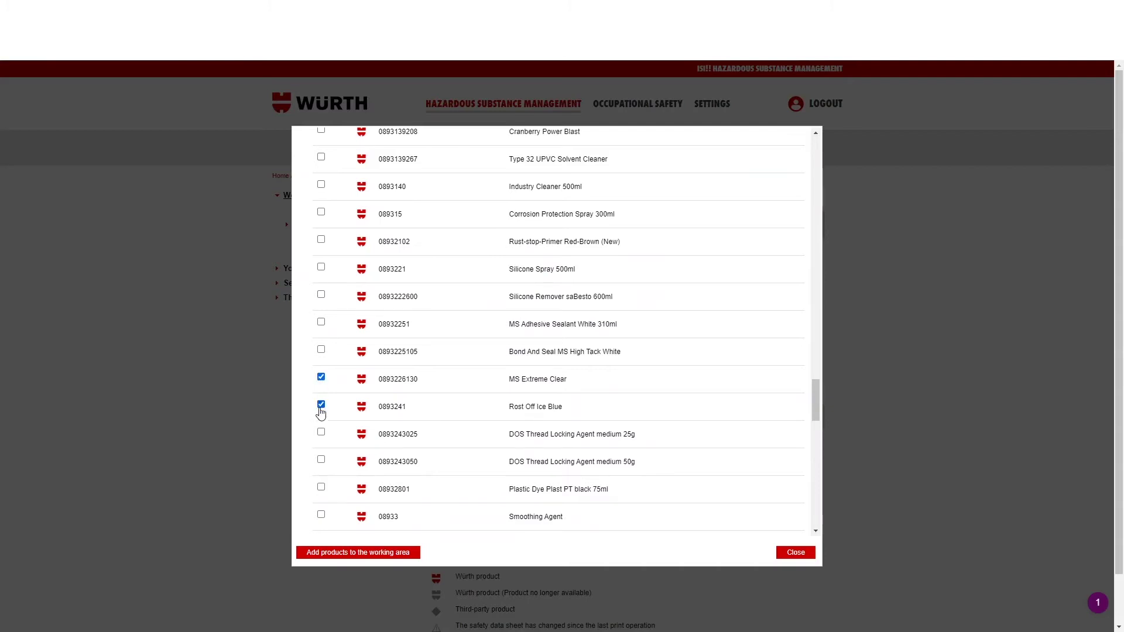
{"action": "left_click", "coordinate": [363, 553]}
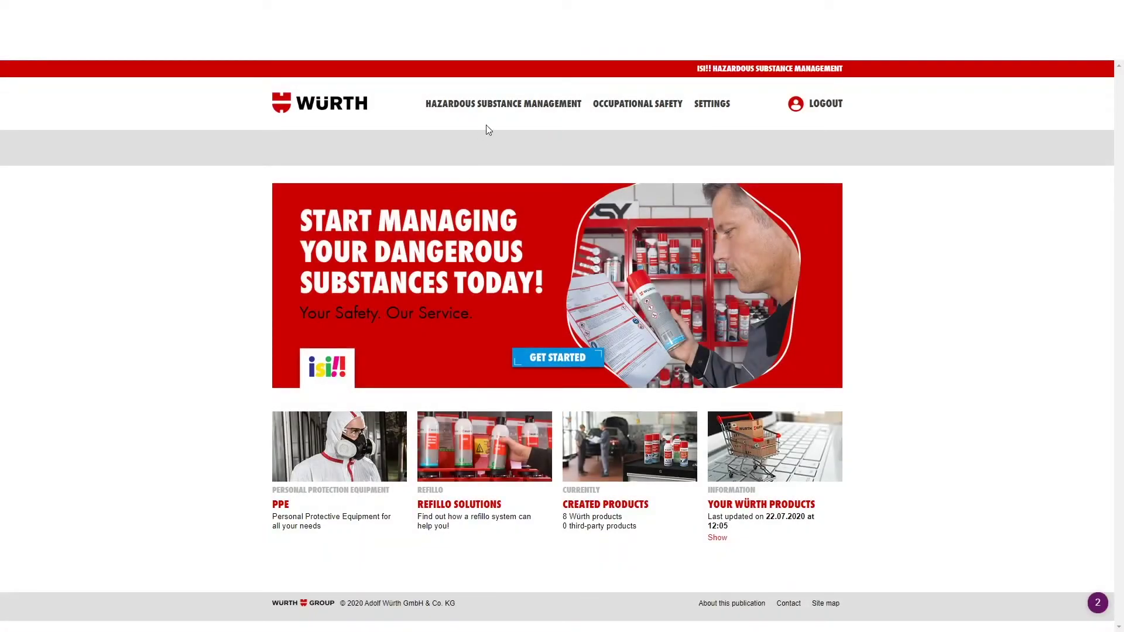
- Select all products in Workshop 1 and examine the download options for safety data sheets and operating instructions
{"action": "left_click", "coordinate": [492, 112]}
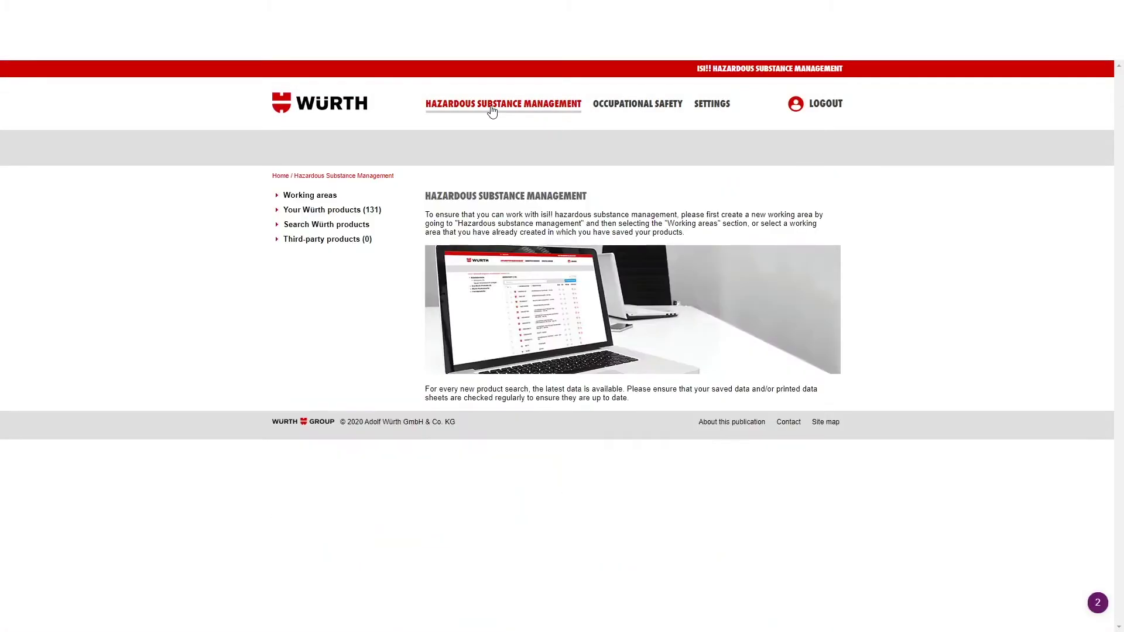
{"action": "left_click", "coordinate": [323, 197]}
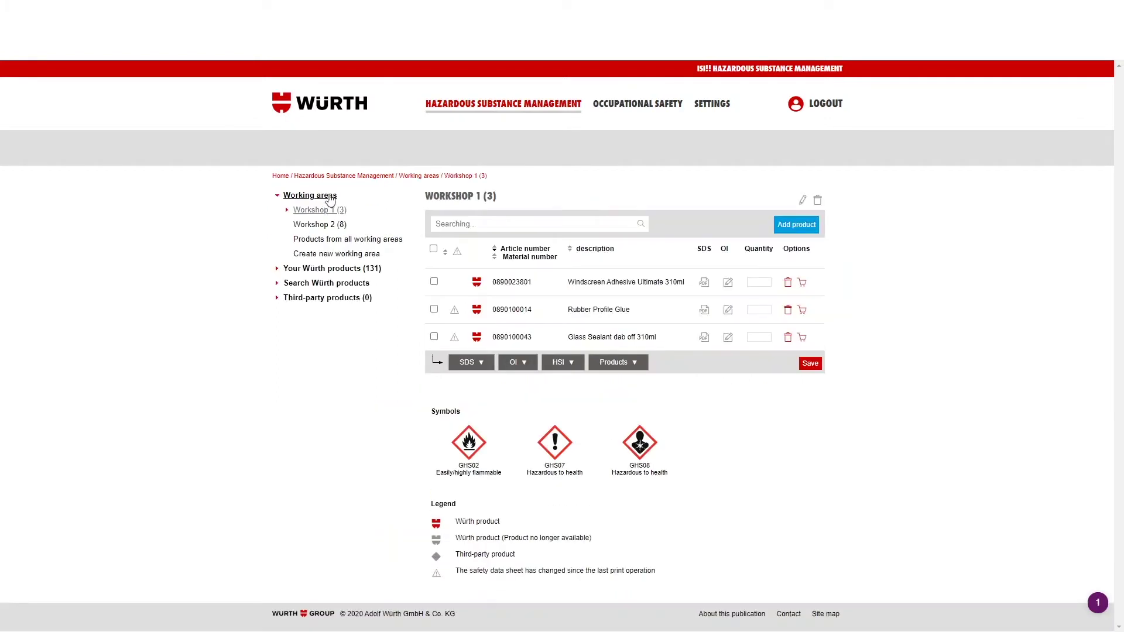
{"action": "left_click", "coordinate": [433, 249]}
{"action": "left_click", "coordinate": [483, 363]}
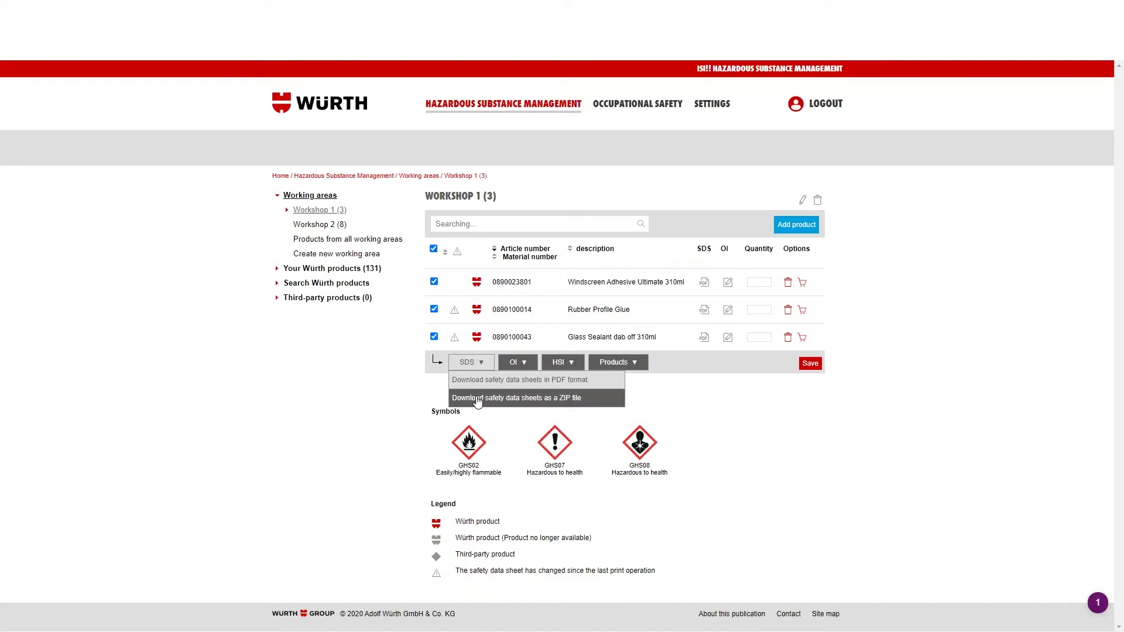
{"action": "left_click", "coordinate": [504, 367]}
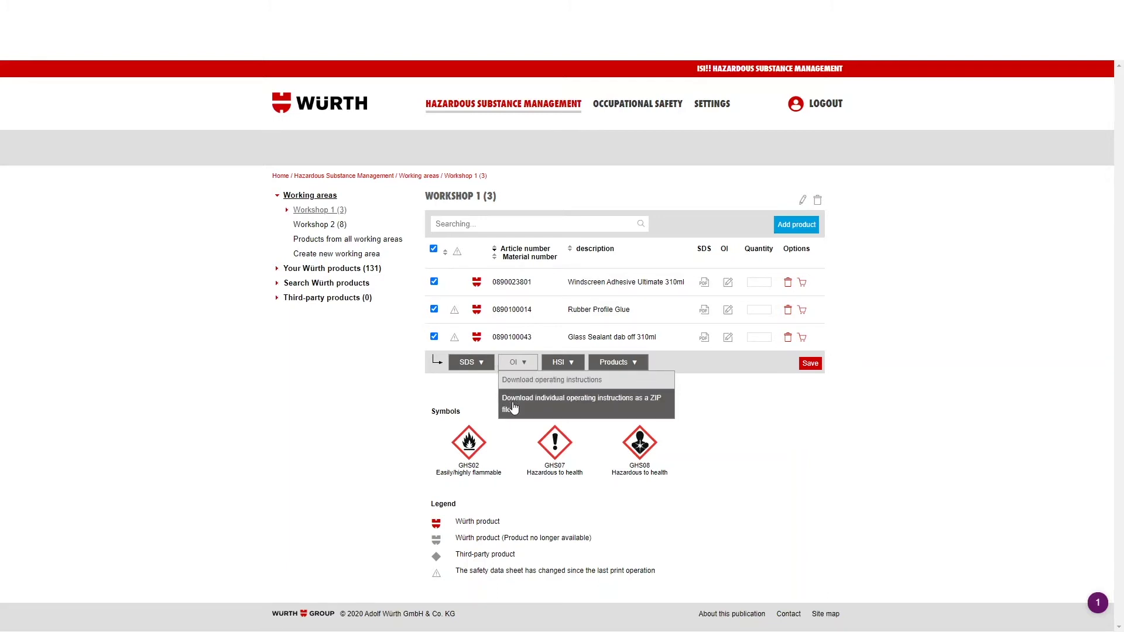
- Generate Workshop 1's hazardous substance index as a PDF with the Wurth UK template and storage location SDS CAb, and review its product table
{"action": "left_click", "coordinate": [558, 363]}
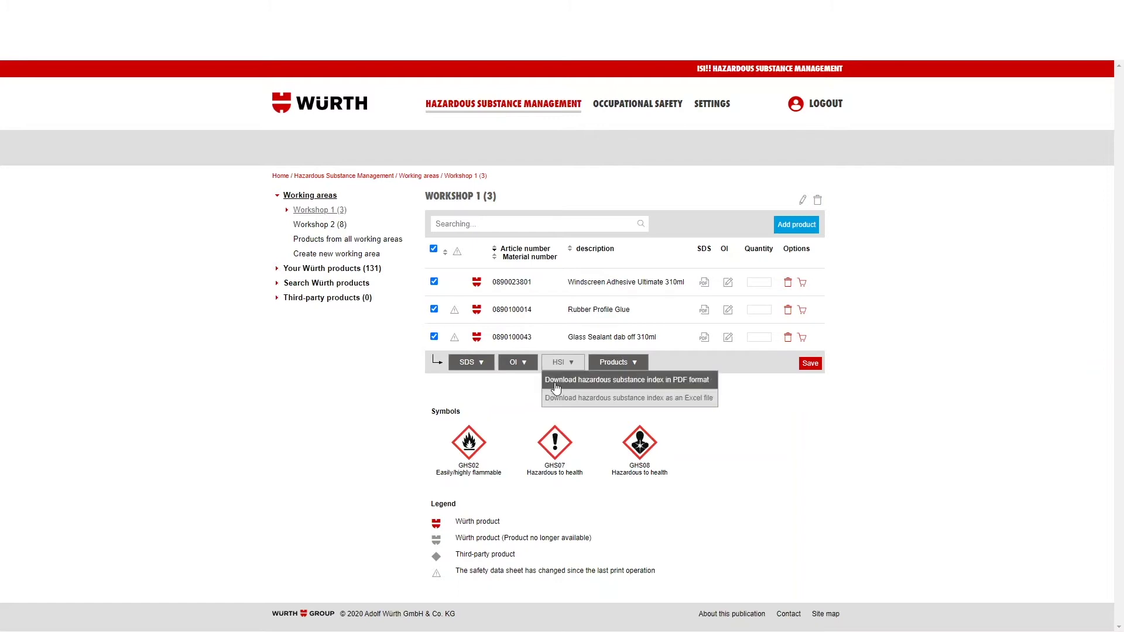
{"action": "left_click", "coordinate": [555, 382]}
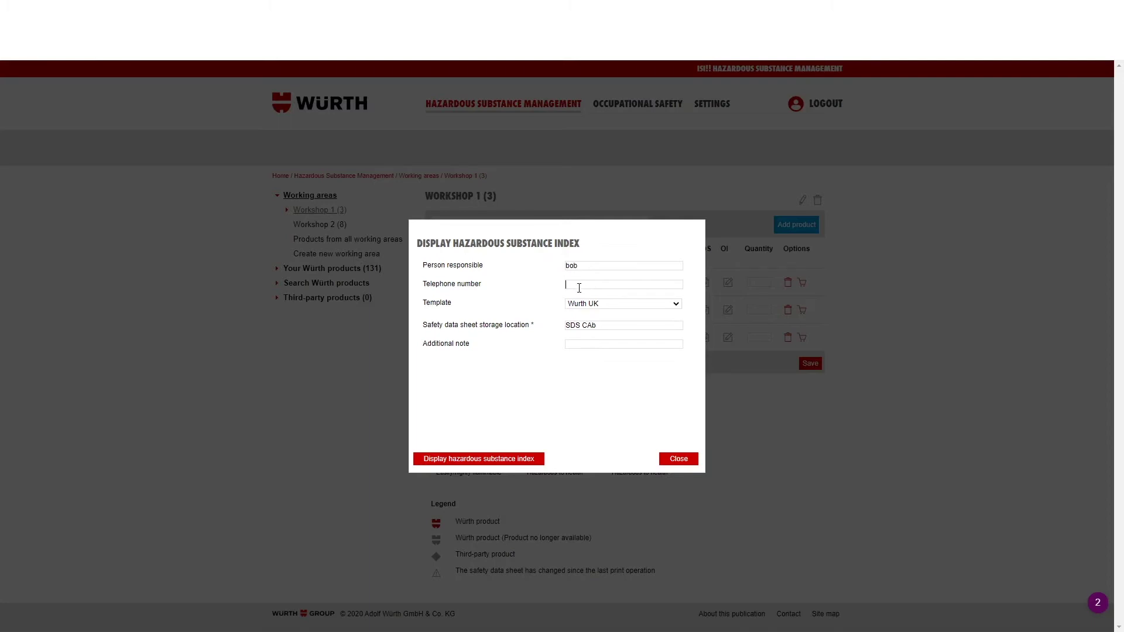
{"action": "left_click", "coordinate": [78, 618]}
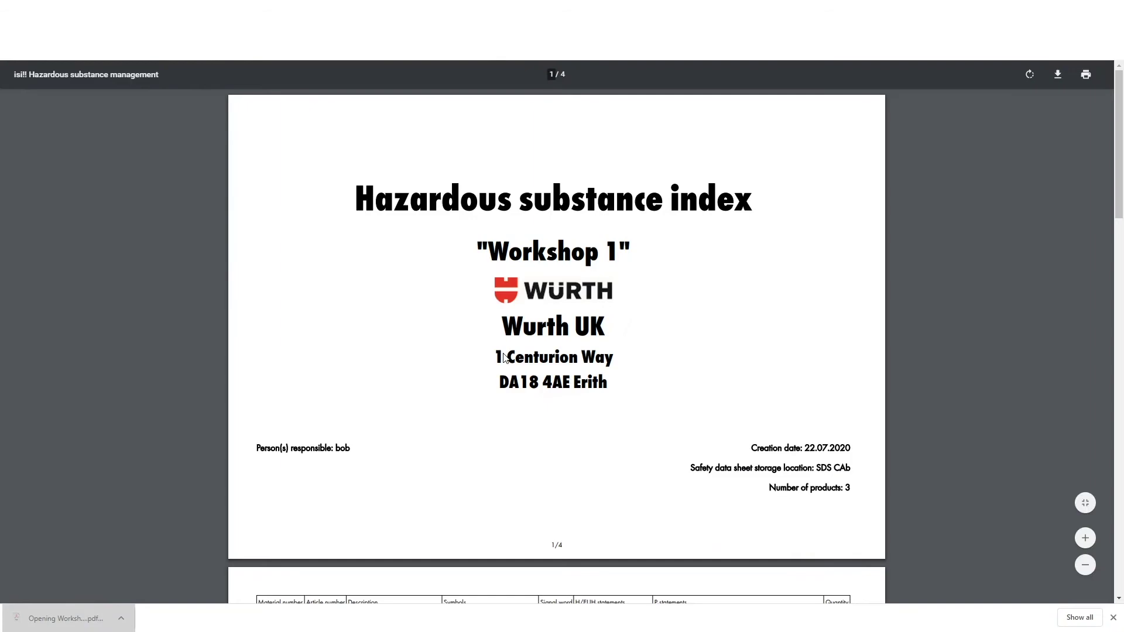
{"action": "scroll", "coordinate": [504, 357], "scroll_direction": "down", "scroll_amount": 5}
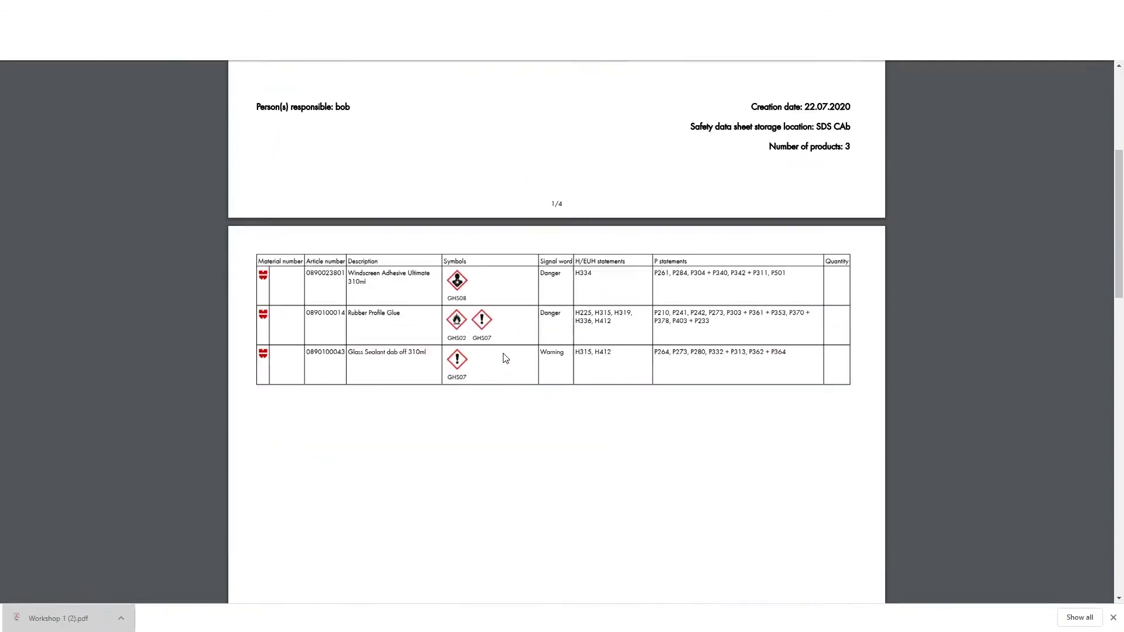
- Review the remaining pages of the hazardous substance index PDF, covering symbols, legend and H/EUH statements
{"action": "scroll", "coordinate": [505, 358], "scroll_direction": "up", "scroll_amount": 1}
{"action": "scroll", "coordinate": [697, 393], "scroll_direction": "down", "scroll_amount": 5}
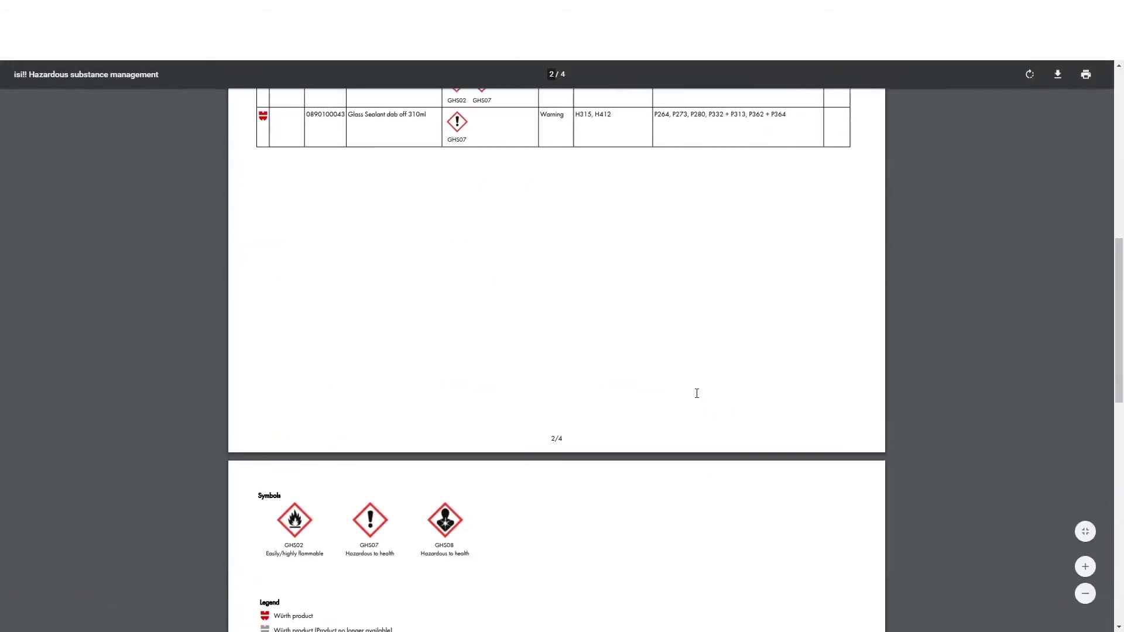
{"action": "scroll", "coordinate": [697, 393], "scroll_direction": "down", "scroll_amount": 5}
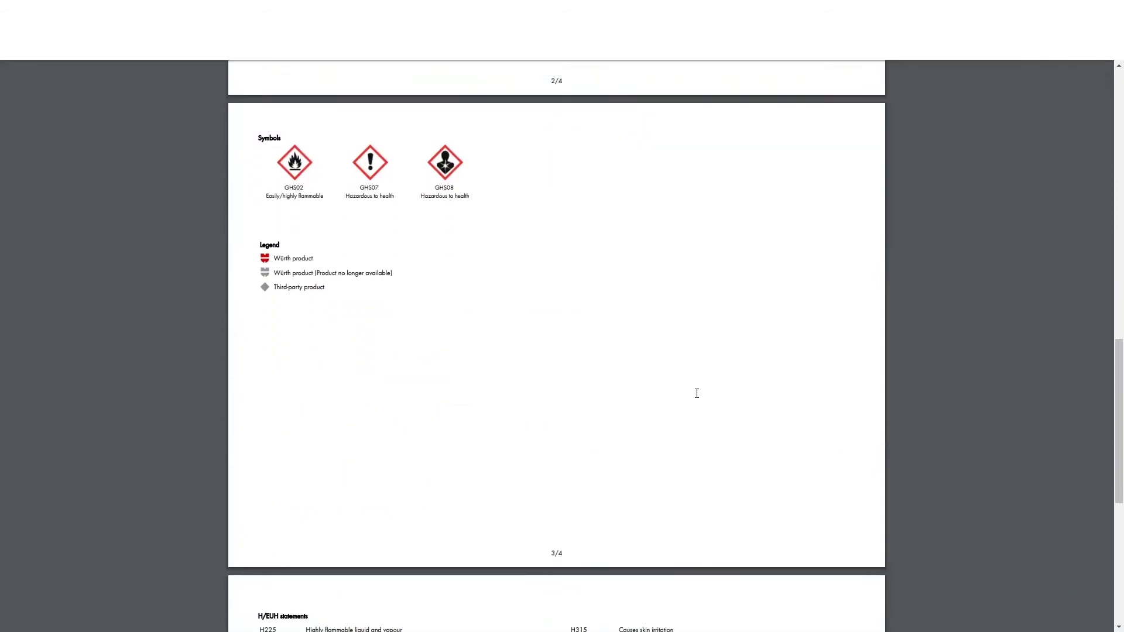
{"action": "scroll", "coordinate": [696, 393], "scroll_direction": "down", "scroll_amount": 5}
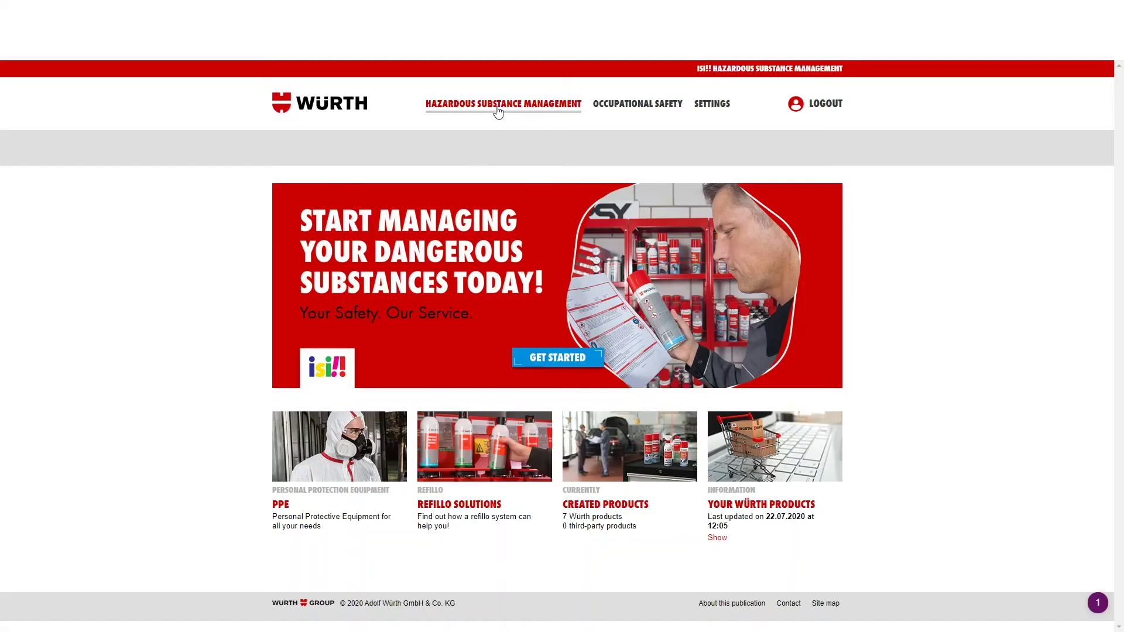
{"action": "left_click", "coordinate": [498, 108]}
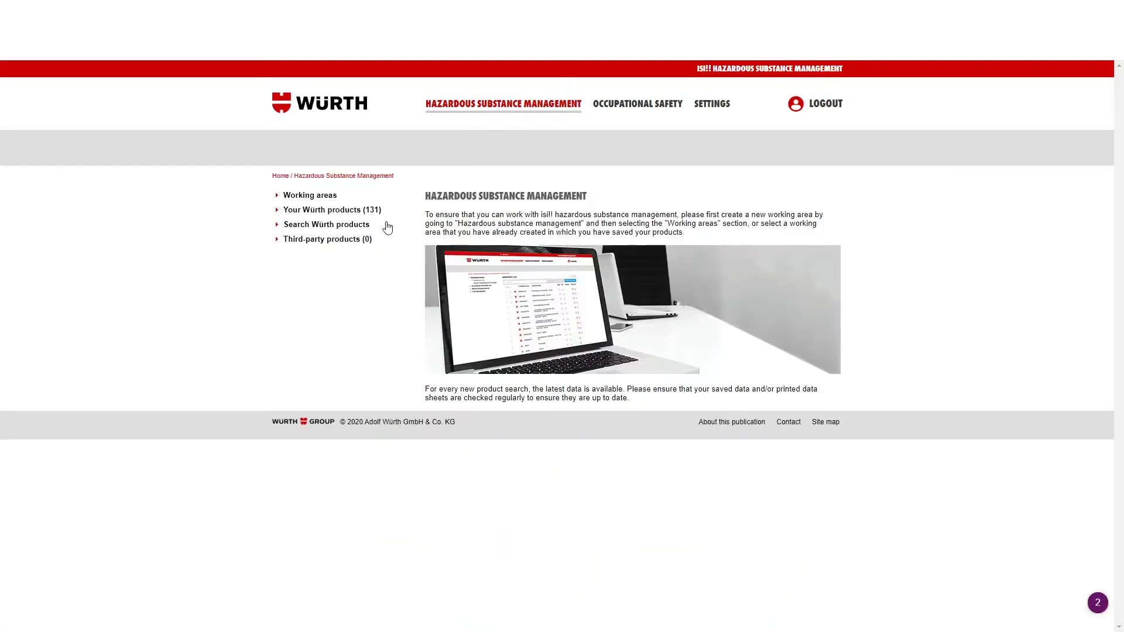
{"action": "left_click", "coordinate": [344, 225]}
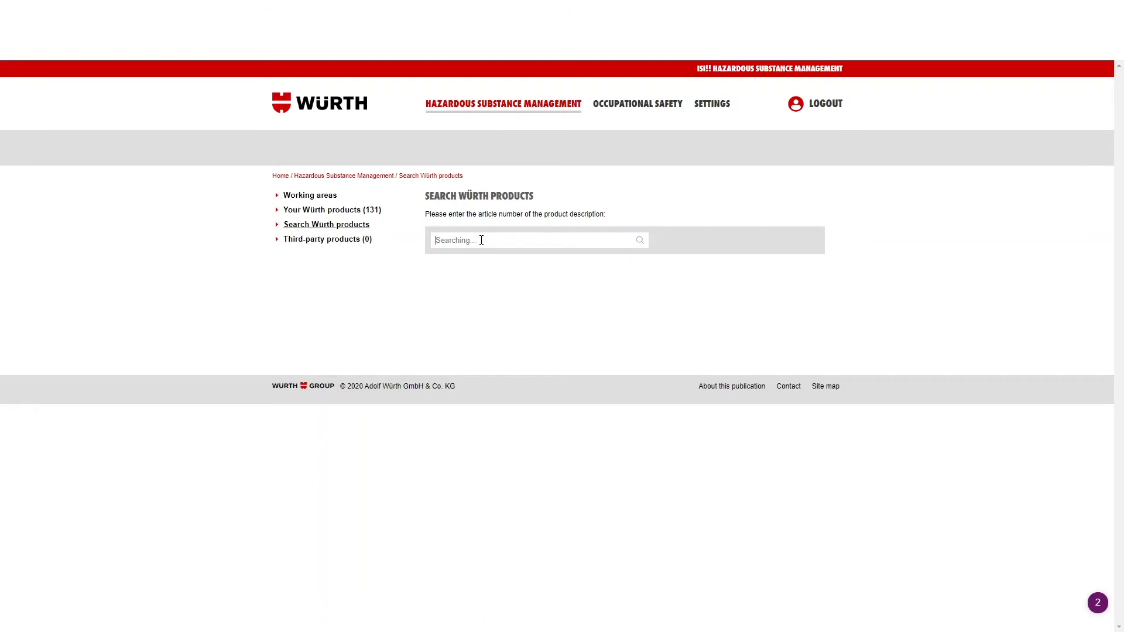
{"action": "left_click", "coordinate": [481, 240]}
{"action": "type", "text": "0893085500"}
{"action": "key", "text": "Return"}
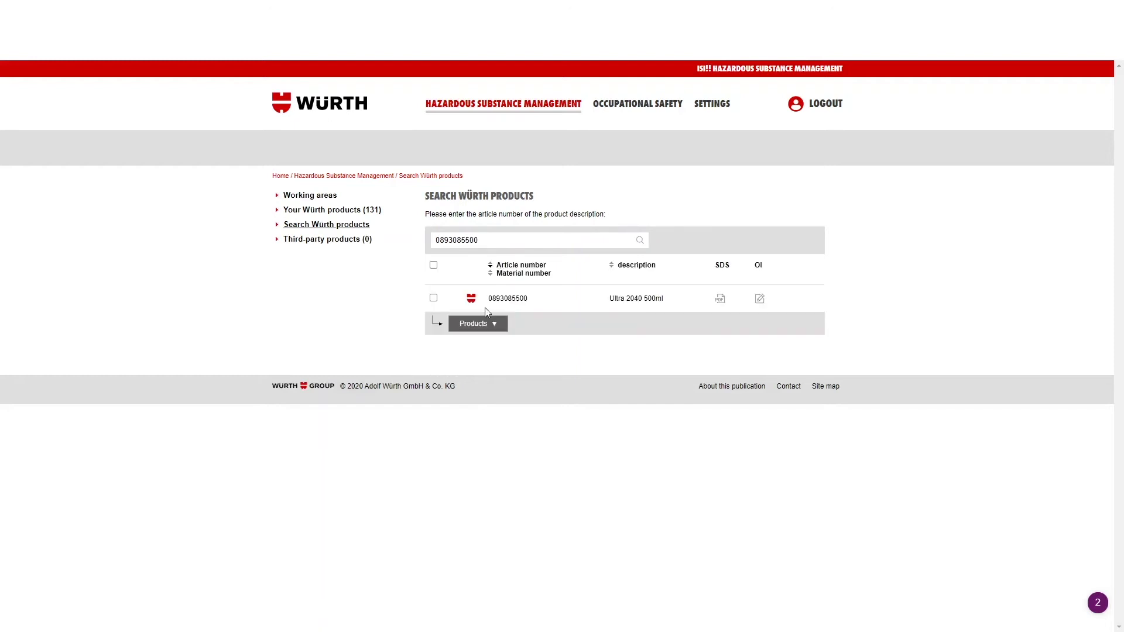
- Add the product Ultra 2040 500ml to the Workshop 2 working area
{"action": "left_click", "coordinate": [433, 298]}
{"action": "left_click", "coordinate": [495, 323]}
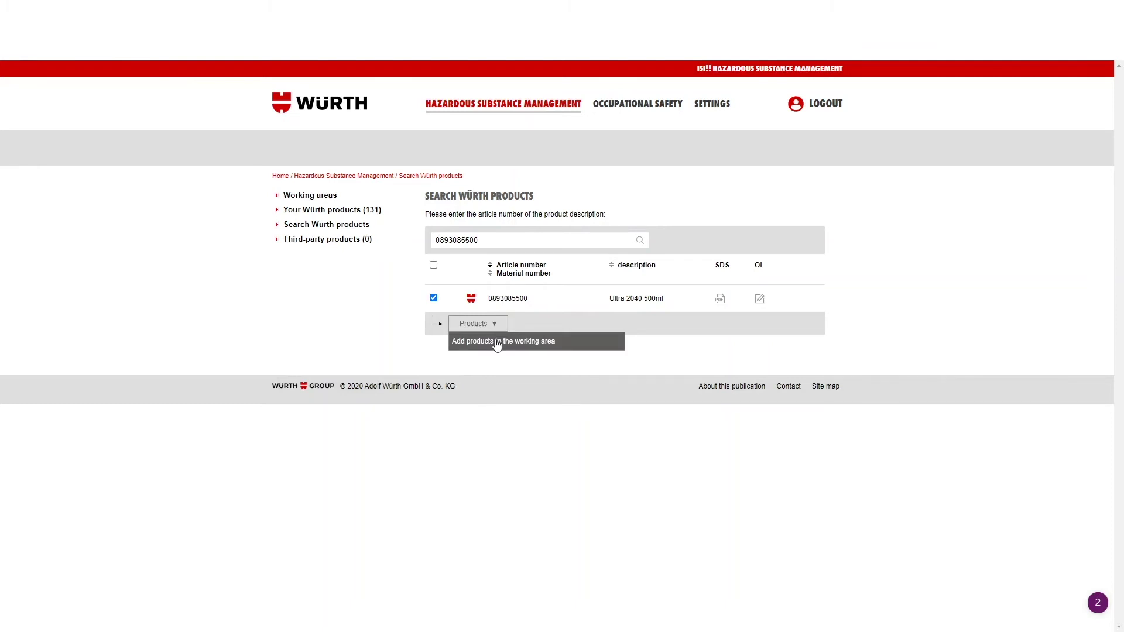
{"action": "left_click", "coordinate": [496, 342]}
{"action": "left_click", "coordinate": [408, 307]}
{"action": "left_click", "coordinate": [421, 434]}
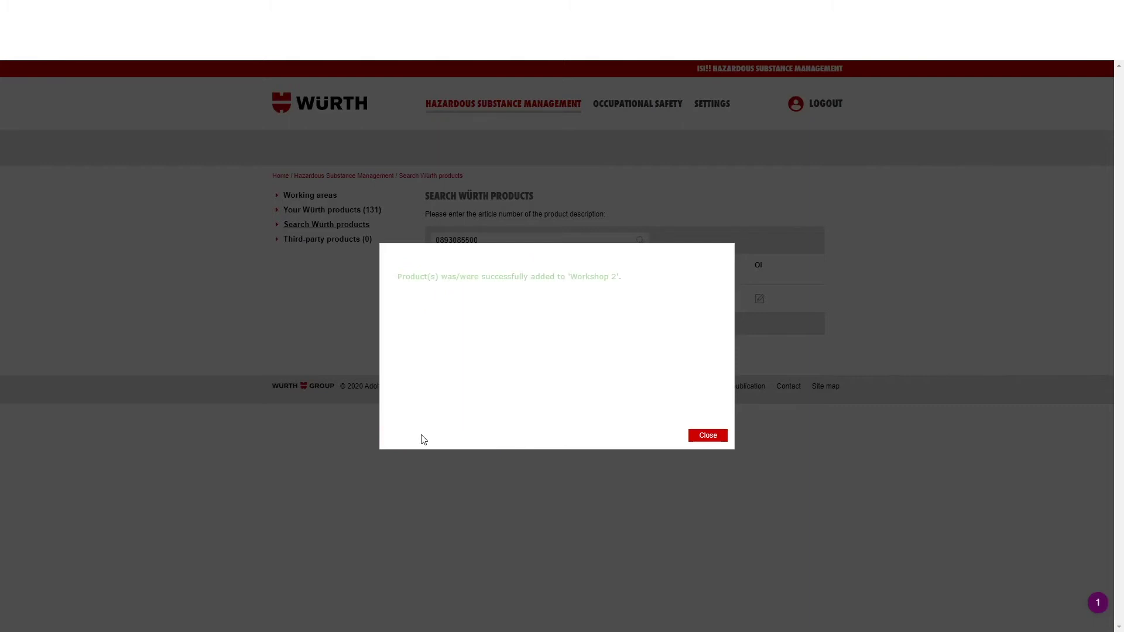
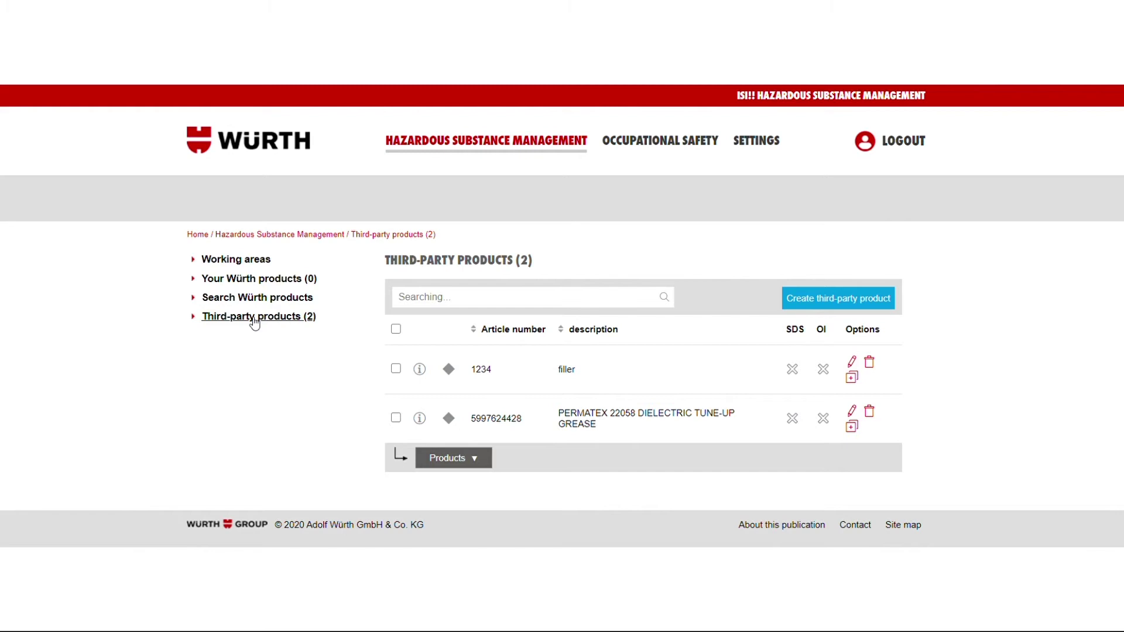
- Start a new third-party product with article number 1234 and the description rust
{"action": "left_click", "coordinate": [825, 303]}
{"action": "left_click", "coordinate": [548, 315]}
{"action": "type", "text": "1234"}
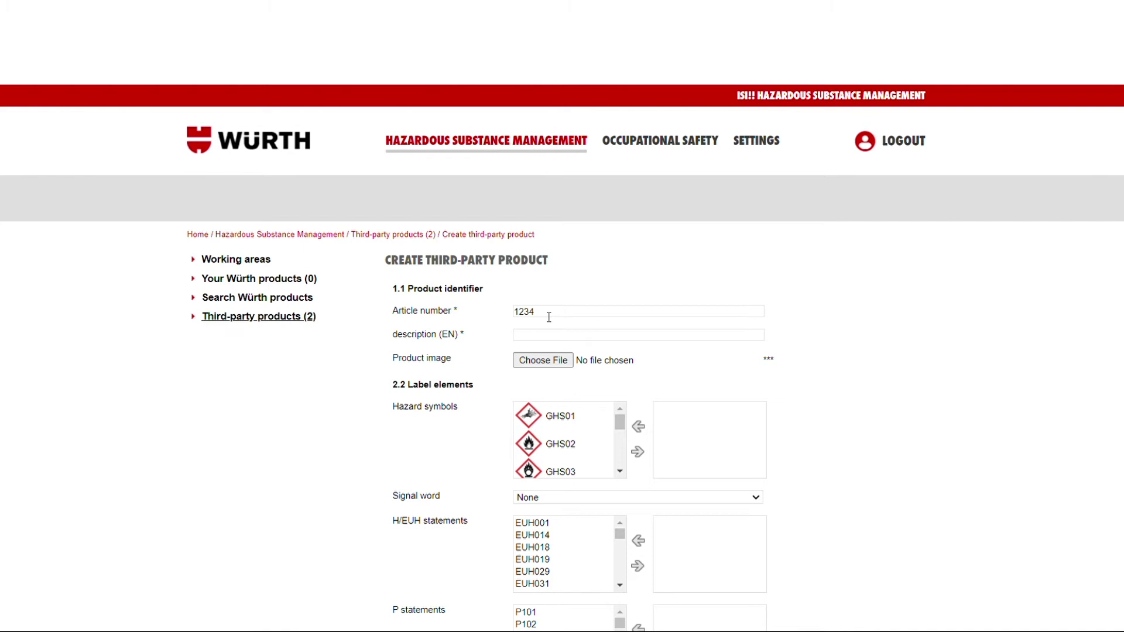
{"action": "left_click", "coordinate": [555, 337]}
{"action": "type", "text": "rust"}
- Assign hazard symbol GHS08 to the third-party product and set its signal word to Danger
{"action": "scroll", "coordinate": [595, 416], "scroll_direction": "down", "scroll_amount": 3}
{"action": "left_click", "coordinate": [591, 432]}
{"action": "left_click", "coordinate": [638, 452]}
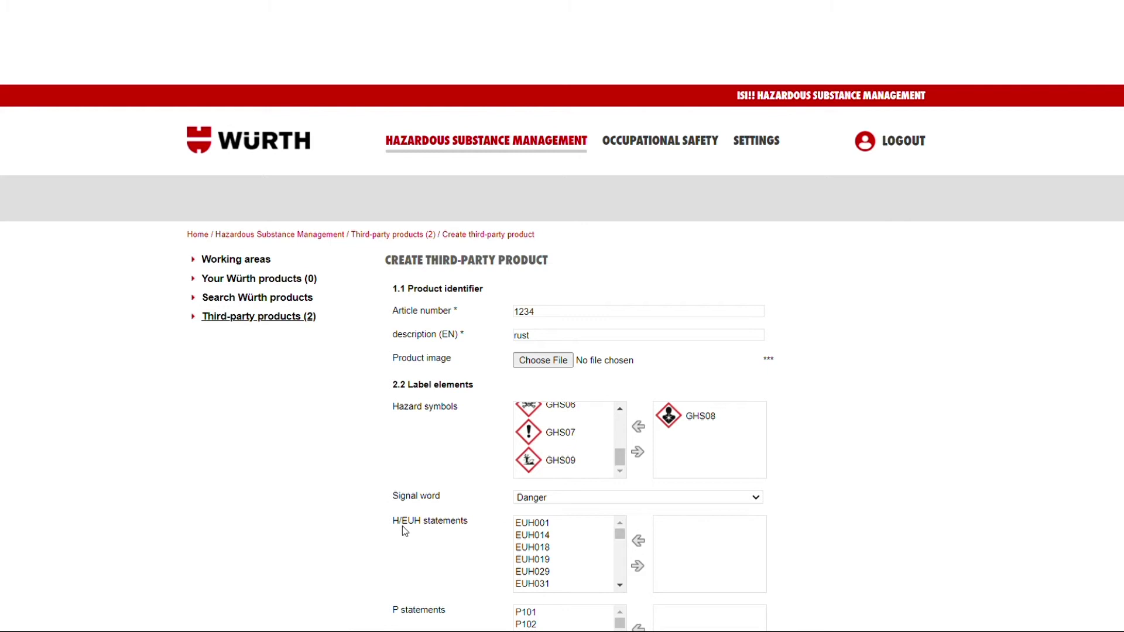
- Assign H/EUH statement EUH001 and P statement P101 to the third-party product
{"action": "left_click", "coordinate": [551, 524]}
{"action": "left_click", "coordinate": [641, 567]}
{"action": "scroll", "coordinate": [1056, 539], "scroll_direction": "down", "scroll_amount": 3}
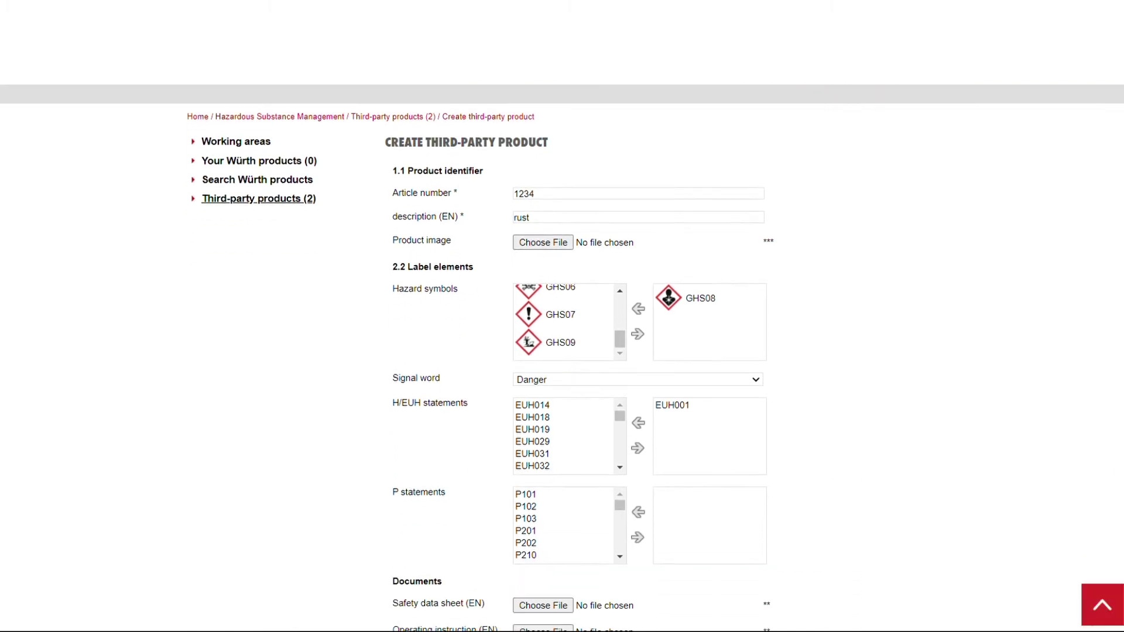
{"action": "left_click", "coordinate": [552, 462]}
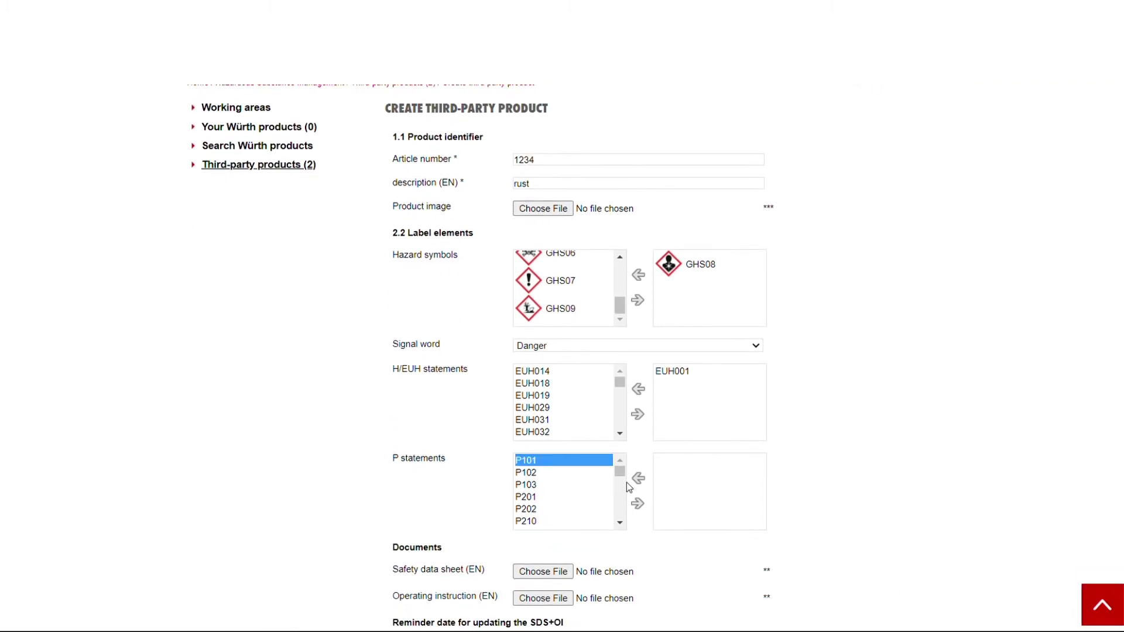
{"action": "left_click", "coordinate": [637, 503]}
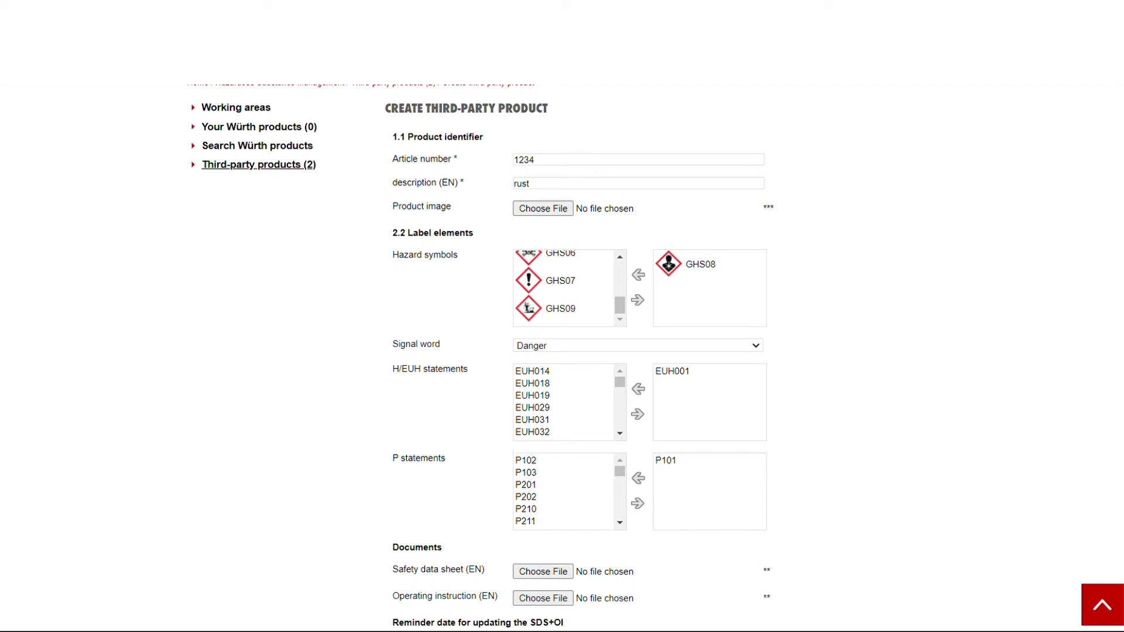
- Save the rust product with the option to create an additional one, and return to the third-party products list
{"action": "scroll", "coordinate": [944, 502], "scroll_direction": "down", "scroll_amount": 2}
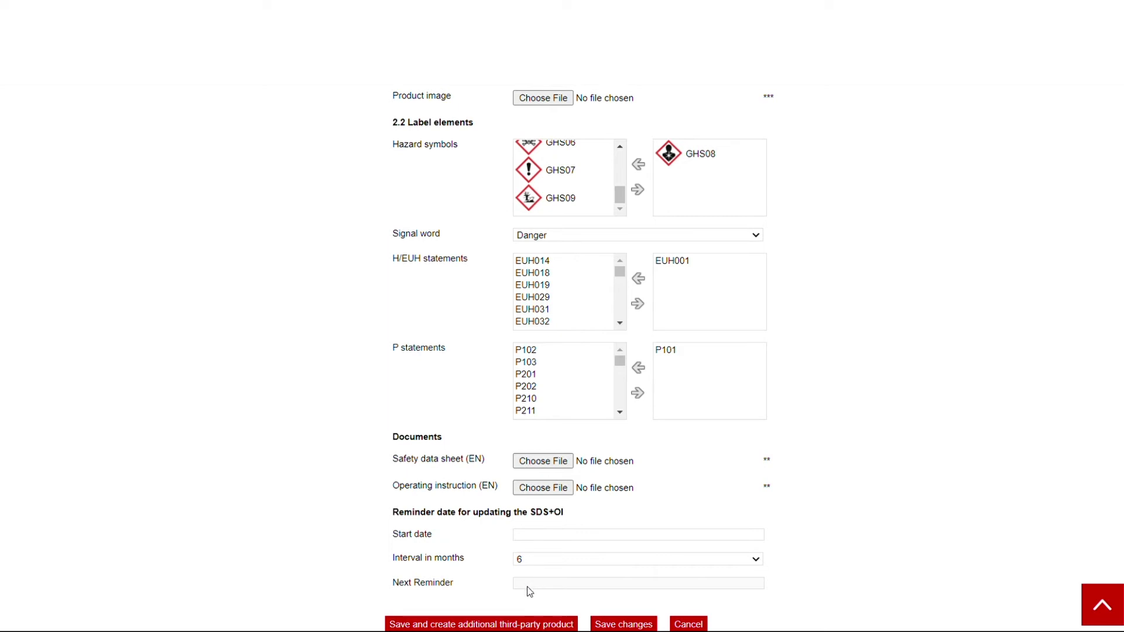
{"action": "left_click", "coordinate": [521, 625]}
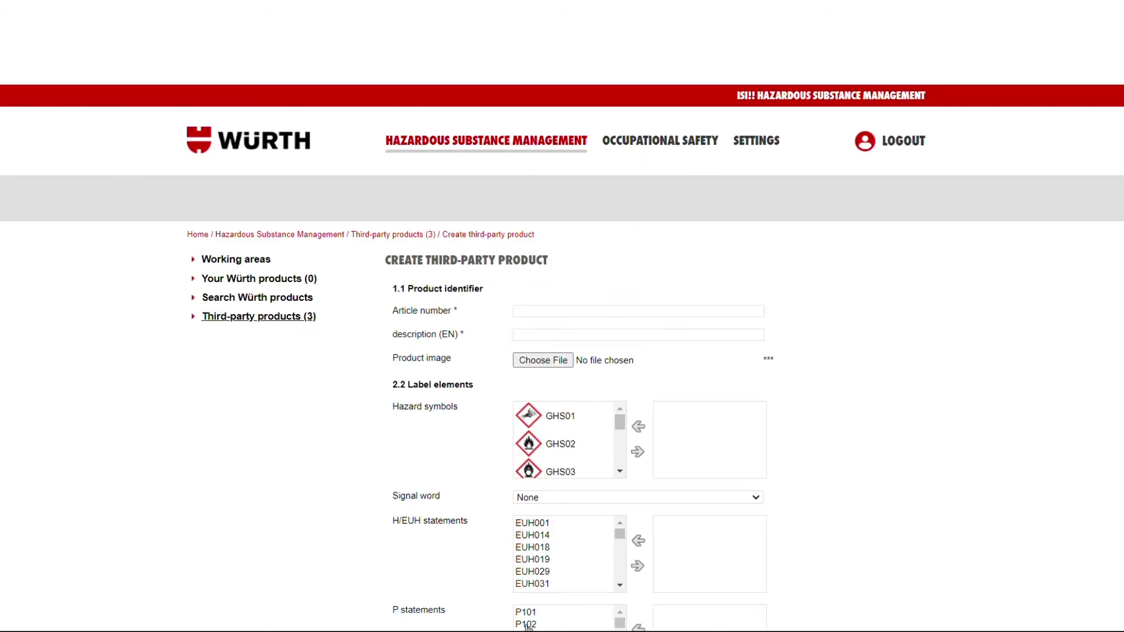
{"action": "left_click", "coordinate": [297, 319]}
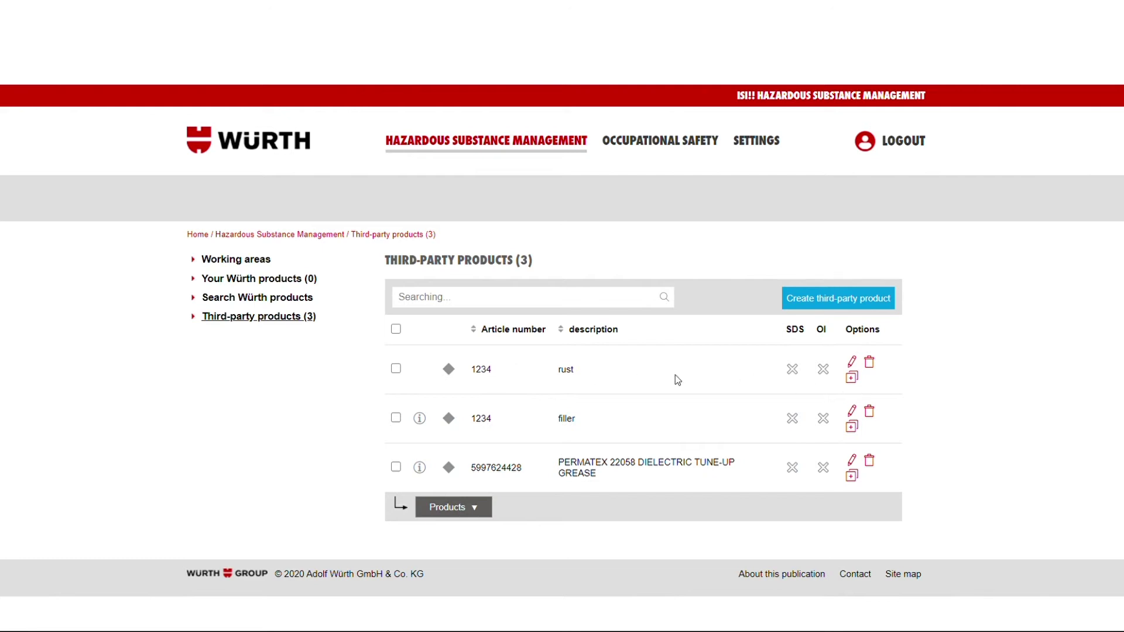
- Add the third-party product rust to the CARGO working area
{"action": "left_click", "coordinate": [396, 369]}
{"action": "left_click", "coordinate": [450, 507]}
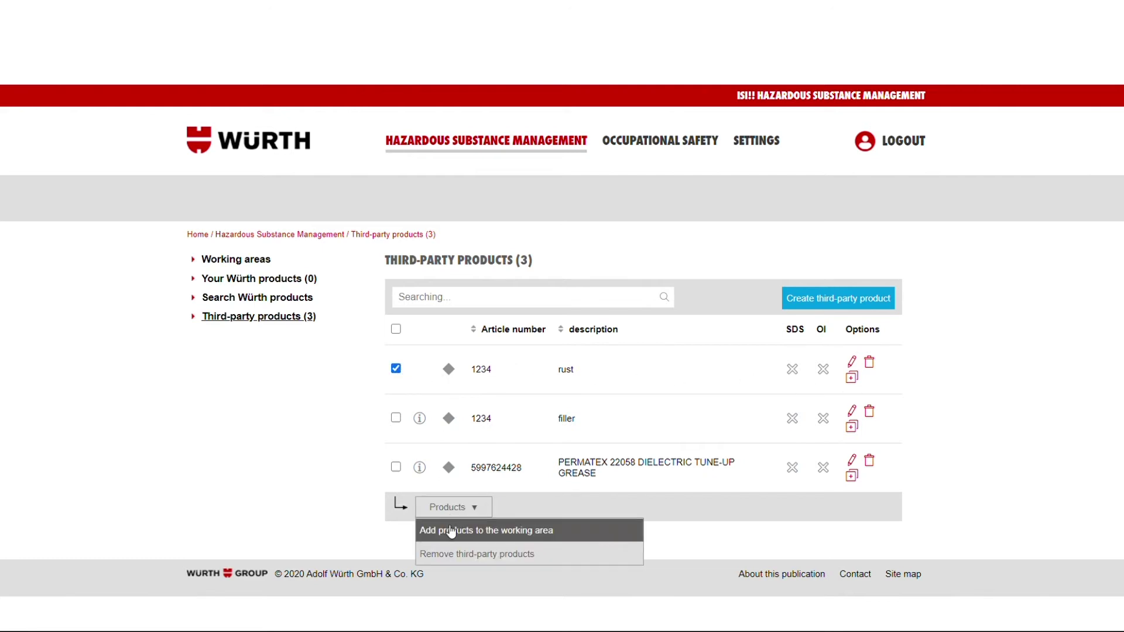
{"action": "left_click", "coordinate": [450, 530]}
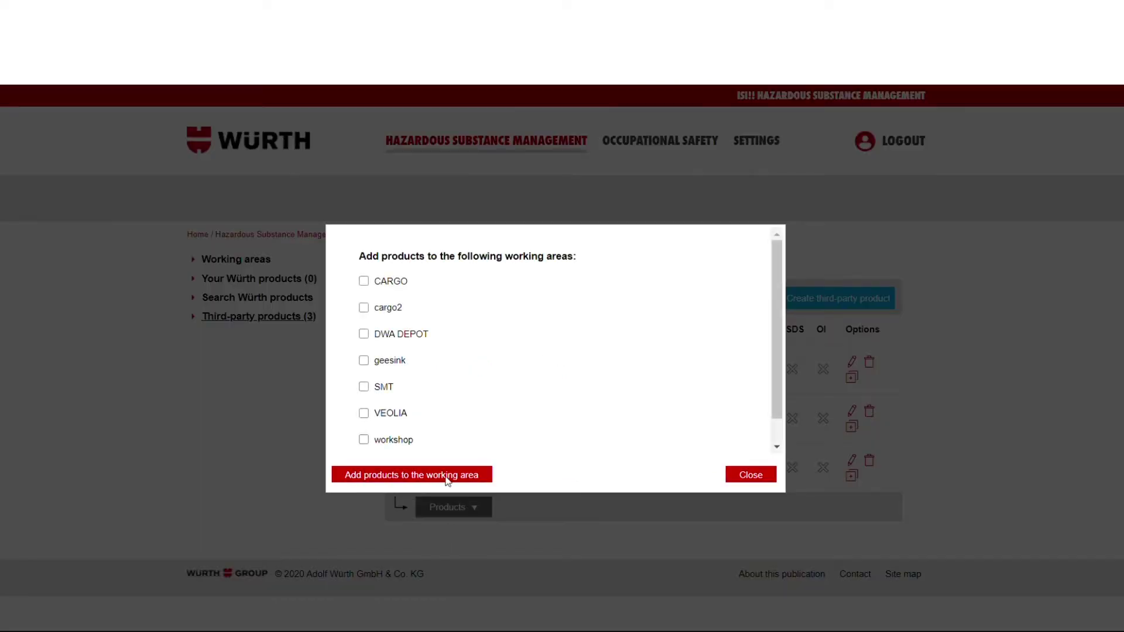
{"action": "left_click", "coordinate": [364, 282]}
{"action": "left_click", "coordinate": [442, 475]}
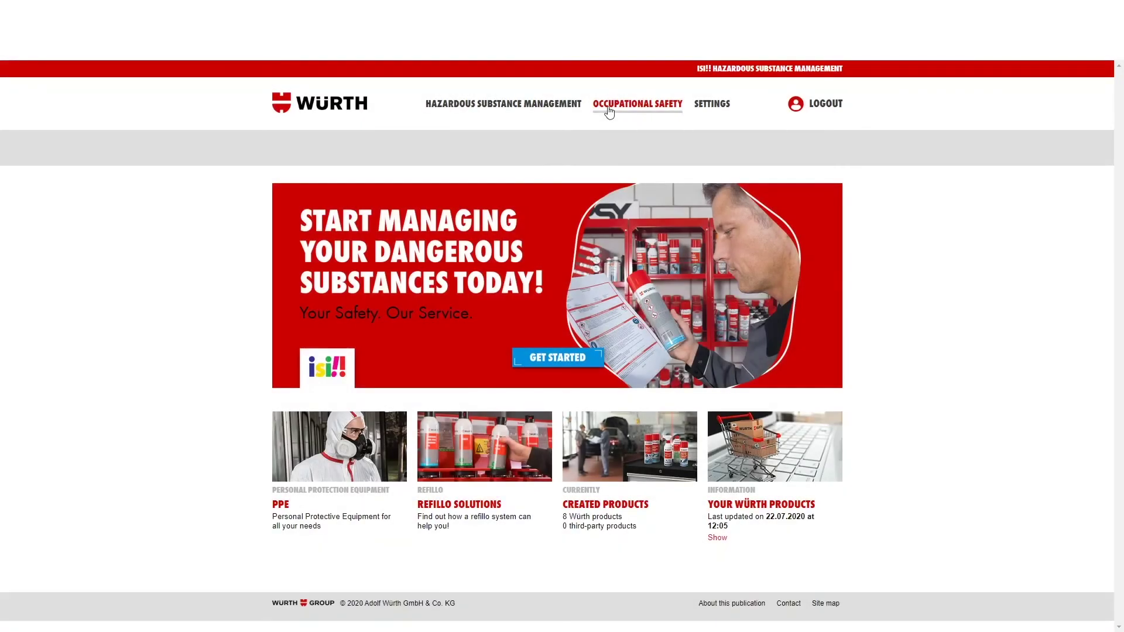
- Start a new planned briefing in occupational safety with the topic H&S Review 2020 and the date 10.10.2020
{"action": "left_click", "coordinate": [608, 111]}
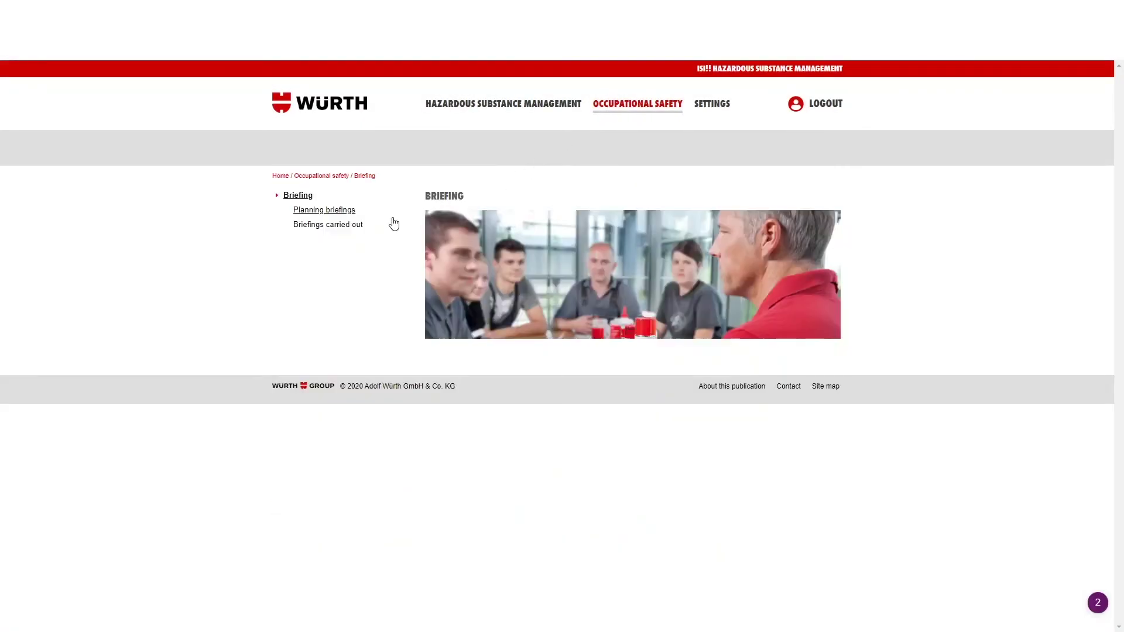
{"action": "left_click", "coordinate": [339, 213]}
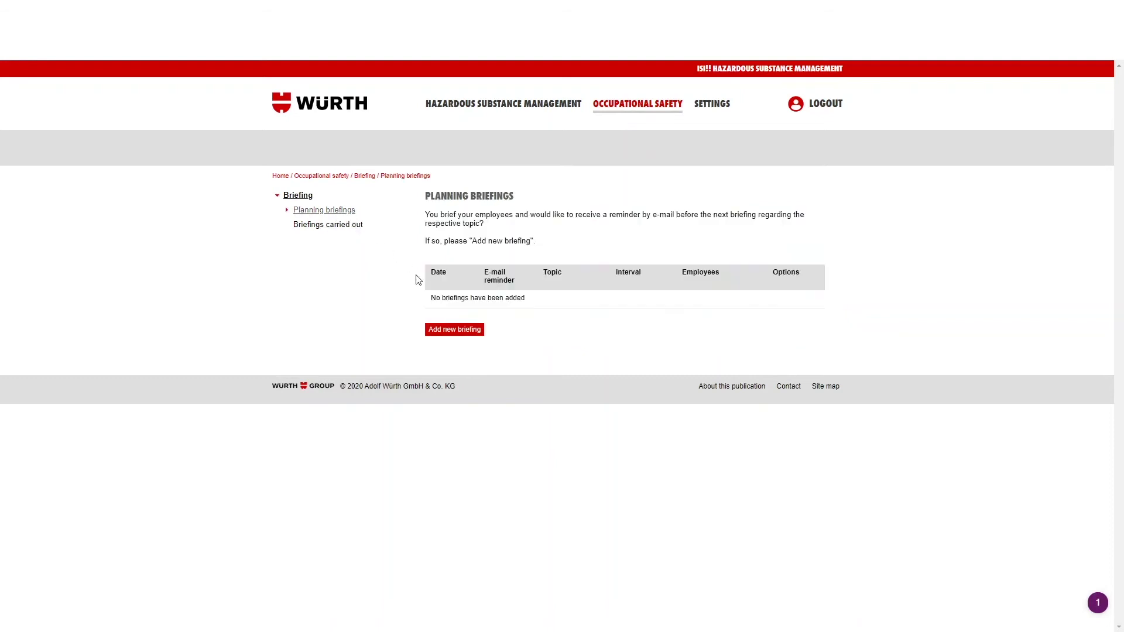
{"action": "left_click", "coordinate": [450, 340]}
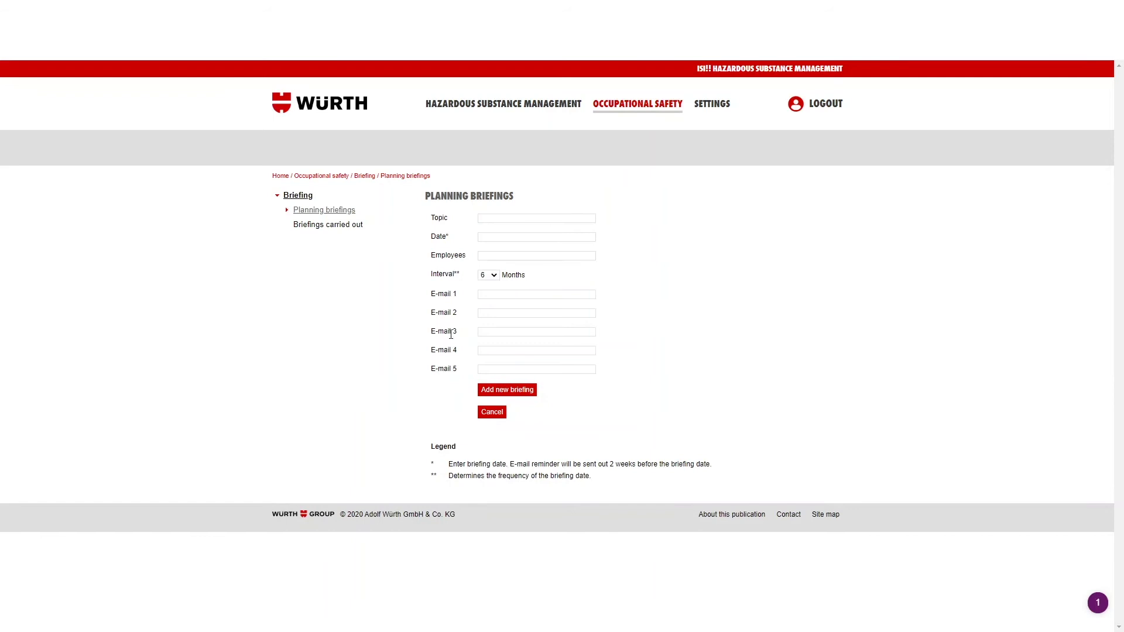
{"action": "type", "text": "H&S Review 2020"}
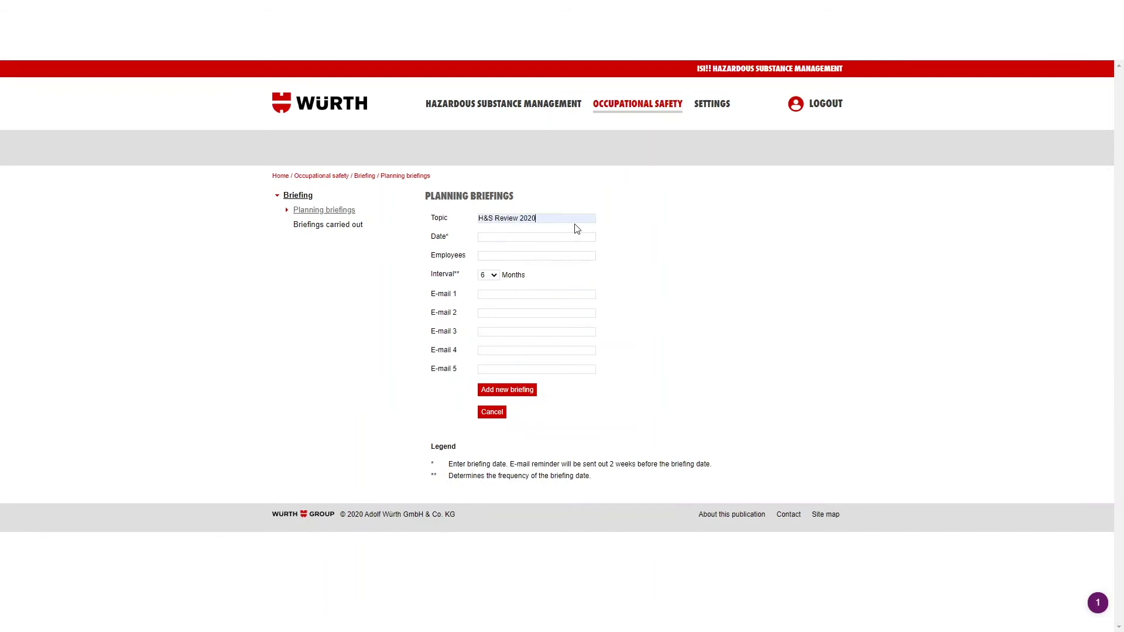
{"action": "left_click", "coordinate": [532, 227]}
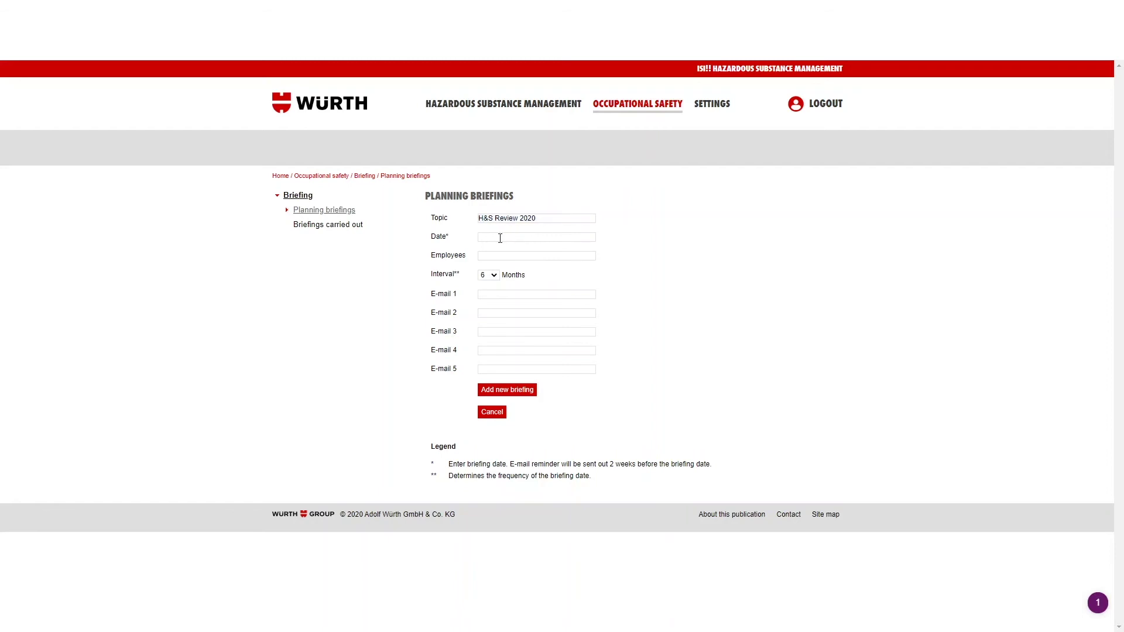
{"action": "type", "text": "10.10.2020"}
- Enter the employees' names for the planned briefing, set its interval to 12 months and add it
{"action": "left_click", "coordinate": [507, 256]}
{"action": "type", "text": "Dave, John, Matt"}
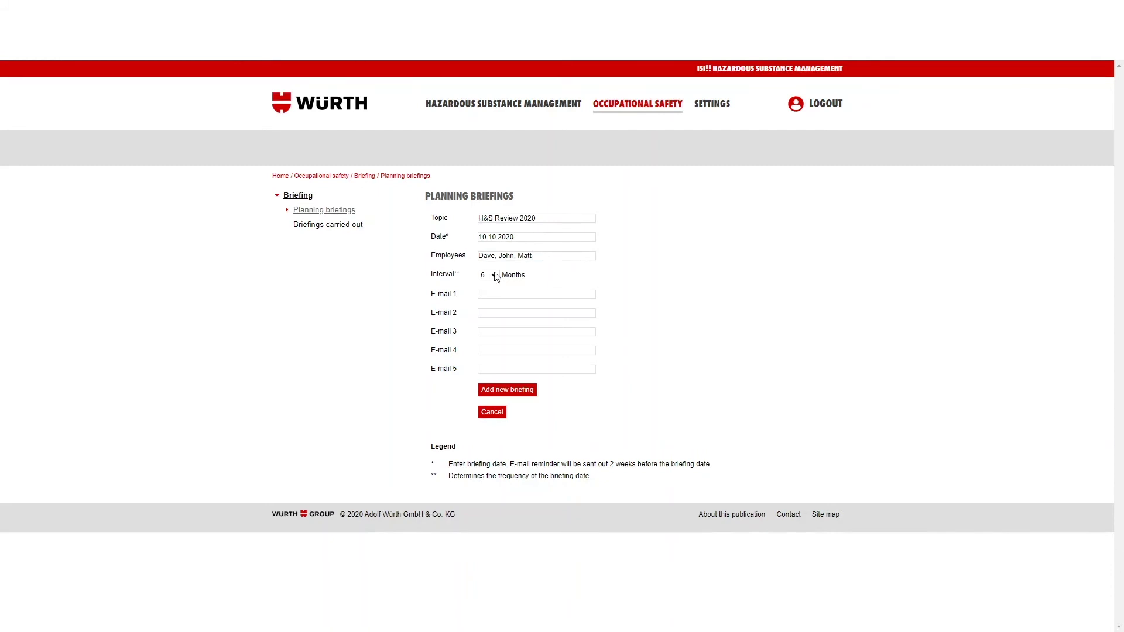
{"action": "left_click", "coordinate": [486, 296]}
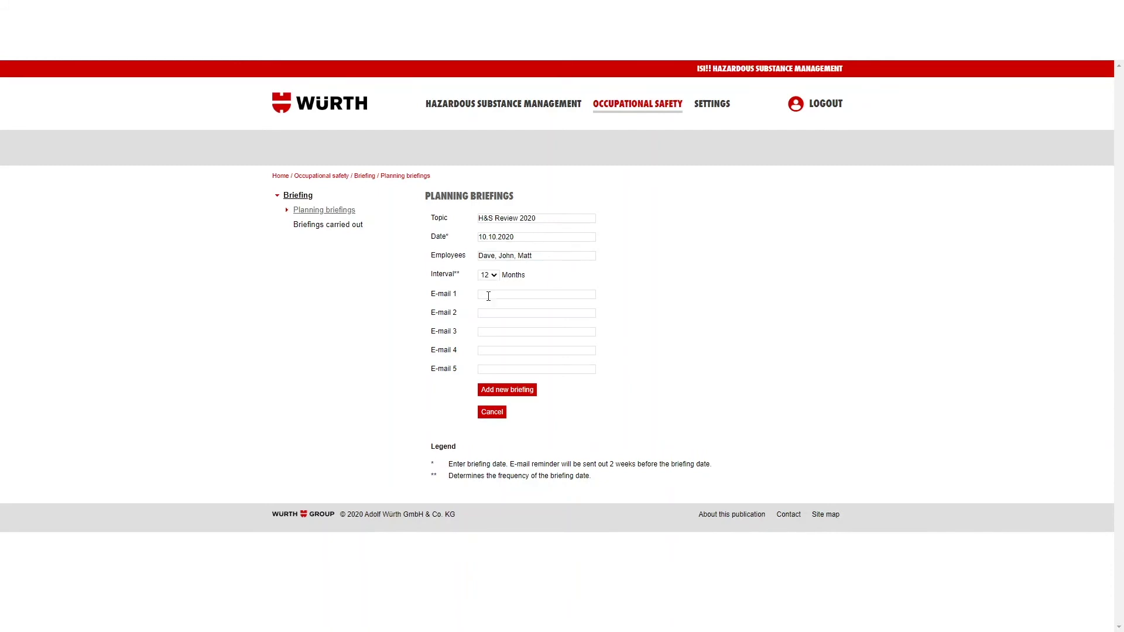
{"action": "left_click", "coordinate": [518, 305]}
{"action": "left_click", "coordinate": [516, 392]}
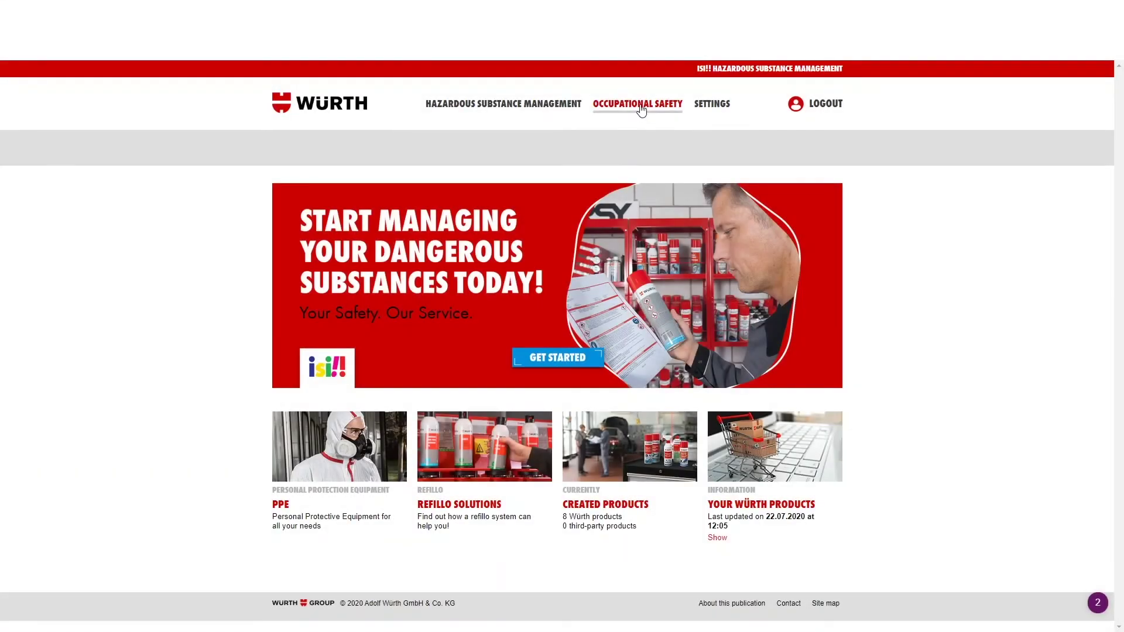
- Record a carried-out briefing with the topic H&S Review 2020, the date 22.07.2020 and the employees' names
{"action": "left_click", "coordinate": [642, 110]}
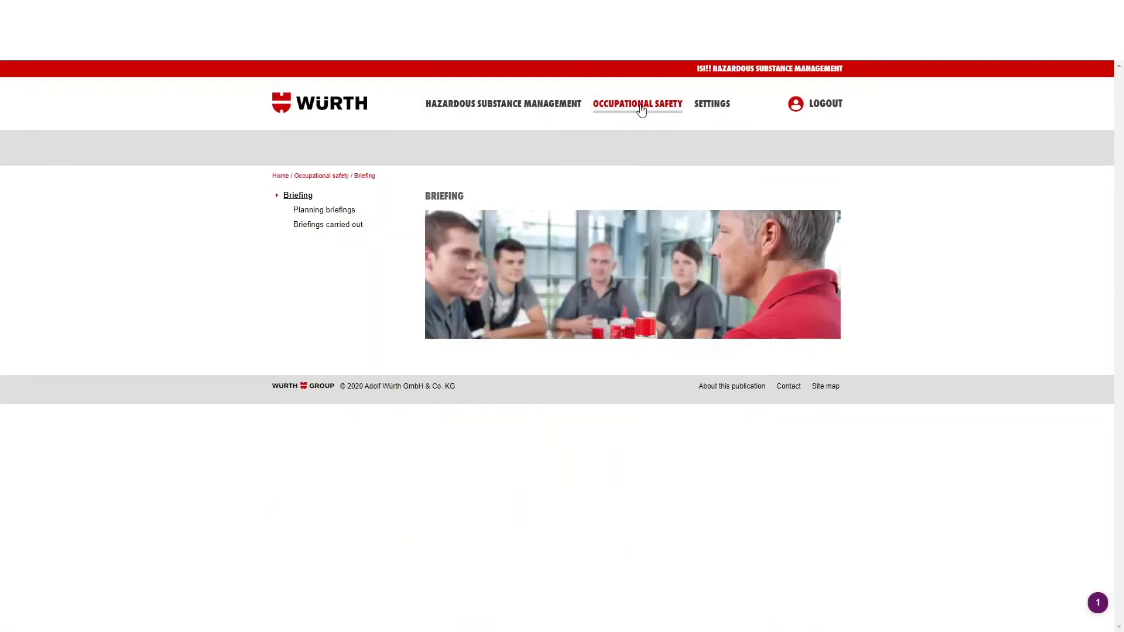
{"action": "left_click", "coordinate": [356, 225]}
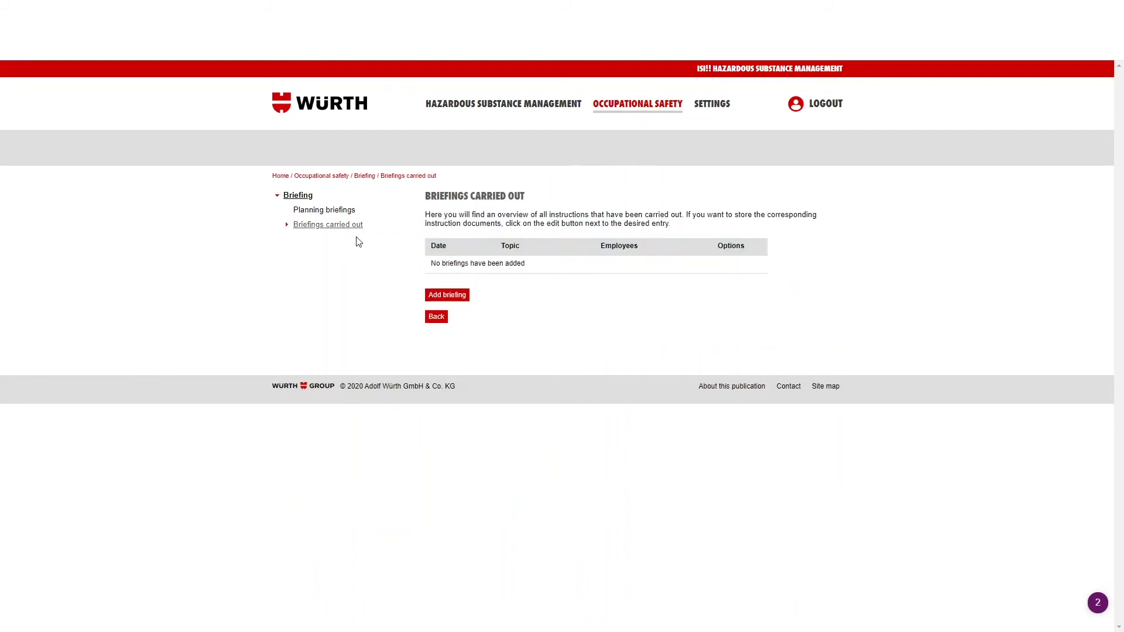
{"action": "left_click", "coordinate": [450, 295]}
{"action": "left_click", "coordinate": [482, 246]}
{"action": "left_click", "coordinate": [501, 281]}
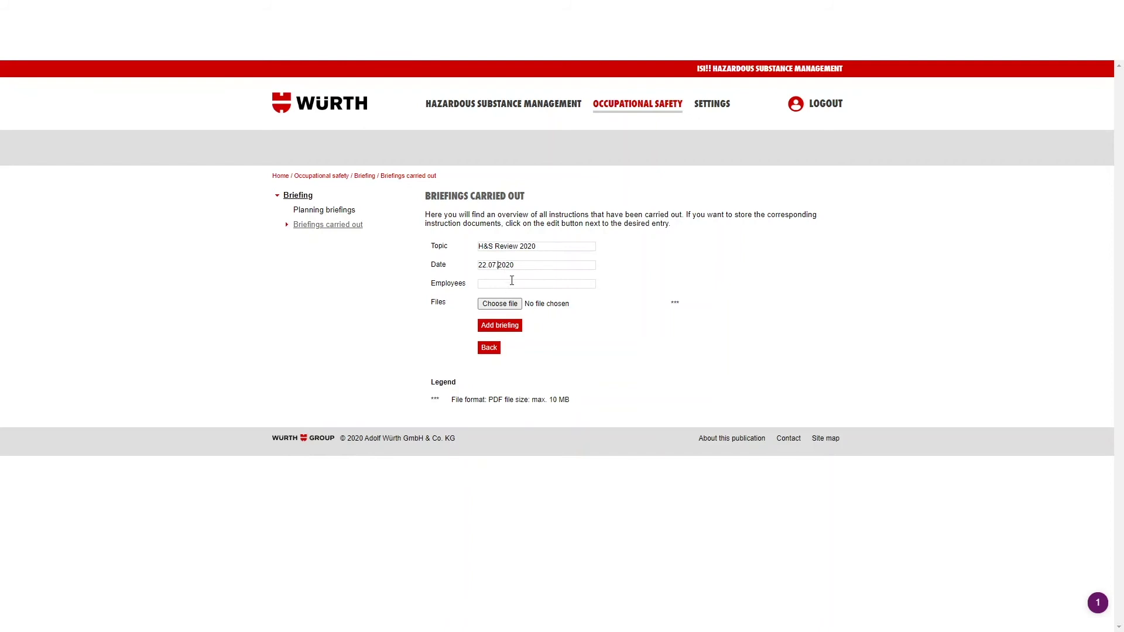
{"action": "type", "text": "Dave, John, Matt"}
{"action": "left_click", "coordinate": [509, 331]}
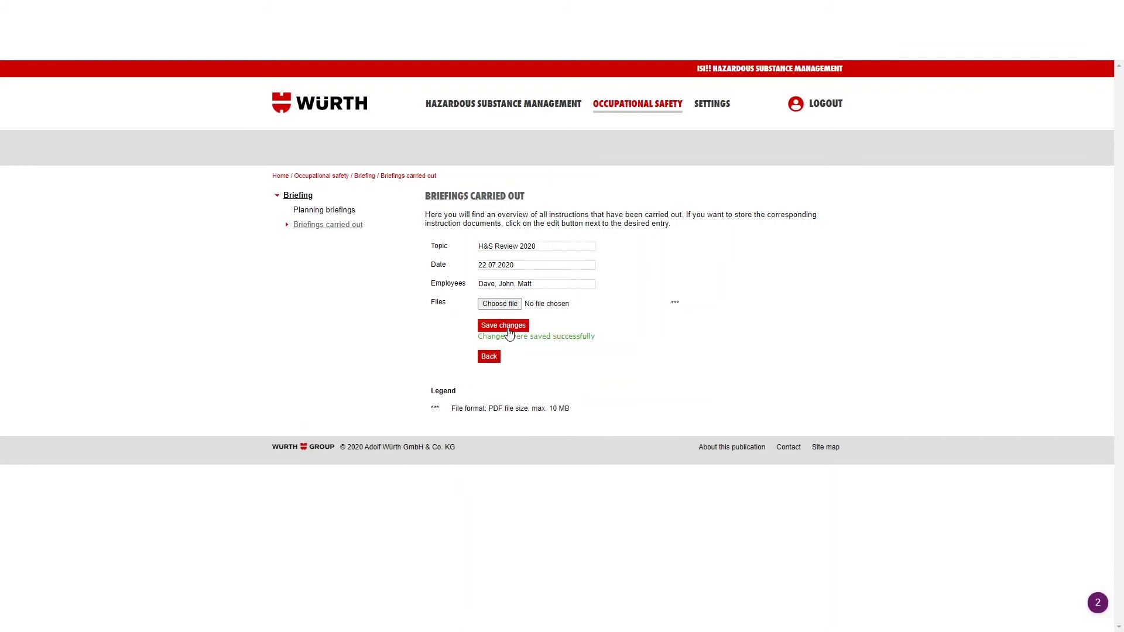
{"action": "left_click", "coordinate": [350, 228]}
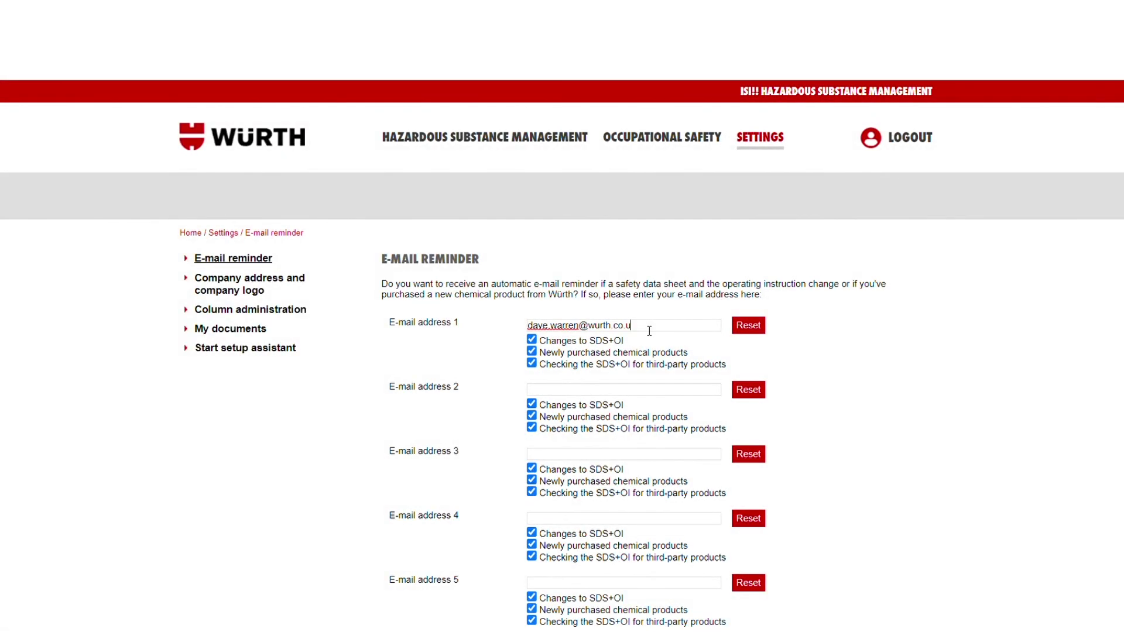
- Clear the address entered for e-mail address 1 in the e-mail reminder settings
{"action": "key", "text": "BackSpace"}
{"action": "key", "text": "BackSpace"}
{"action": "key", "text": "BackSpace"}
{"action": "key", "text": "BackSpace"}
{"action": "key", "text": "BackSpace"}
{"action": "key", "text": "BackSpace"}
{"action": "key", "text": "BackSpace"}
{"action": "key", "text": "BackSpace"}
{"action": "key", "text": "BackSpace"}
{"action": "key", "text": "BackSpace"}
{"action": "key", "text": "BackSpace"}
{"action": "key", "text": "BackSpace"}
{"action": "key", "text": "BackSpace"}
{"action": "key", "text": "BackSpace"}
{"action": "key", "text": "BackSpace"}
{"action": "key", "text": "BackSpace"}
{"action": "key", "text": "BackSpace"}
{"action": "key", "text": "BackSpace"}
{"action": "key", "text": "BackSpace"}
{"action": "key", "text": "BackSpace"}
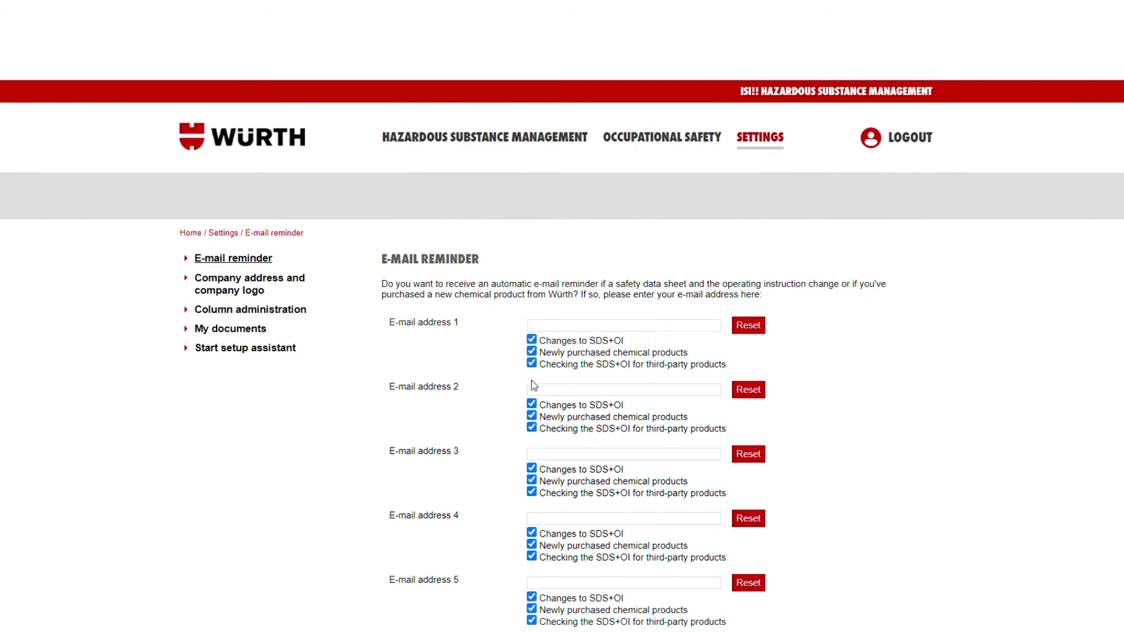
- Turn the three reminder options for e-mail address 2 off and back on
{"action": "left_click", "coordinate": [532, 429]}
{"action": "left_click", "coordinate": [532, 417]}
{"action": "left_click", "coordinate": [532, 405]}
{"action": "left_click", "coordinate": [532, 404]}
{"action": "left_click", "coordinate": [532, 416]}
{"action": "left_click", "coordinate": [532, 428]}
- View Template 3 in the company address and company logo settings and look at the column administration
{"action": "left_click", "coordinate": [237, 294]}
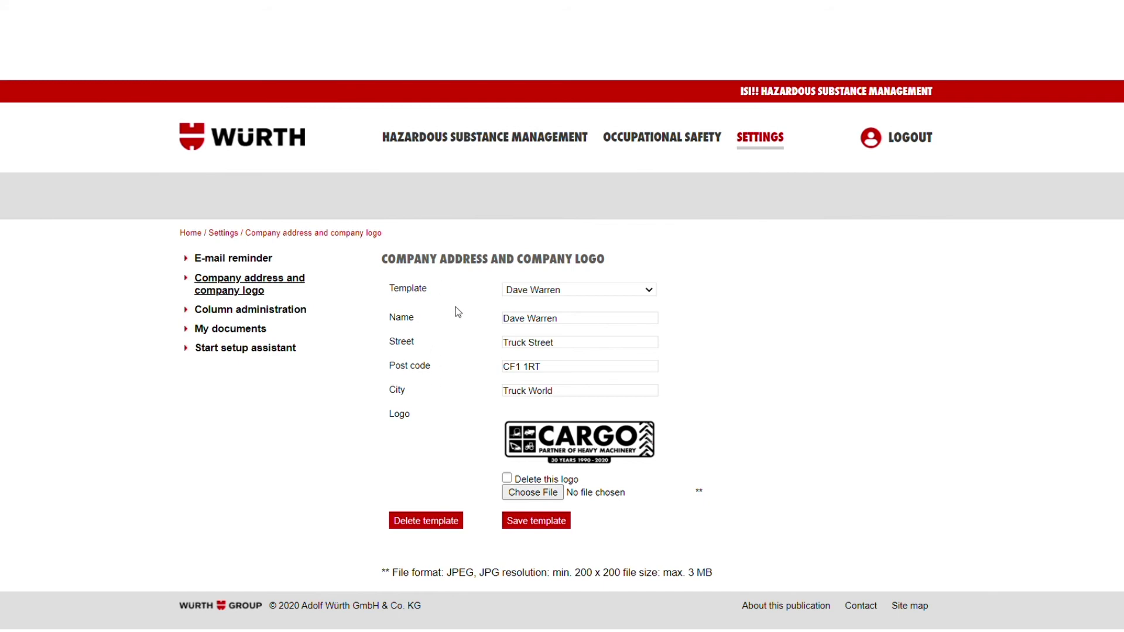
{"action": "left_click", "coordinate": [547, 290]}
{"action": "left_click", "coordinate": [549, 326]}
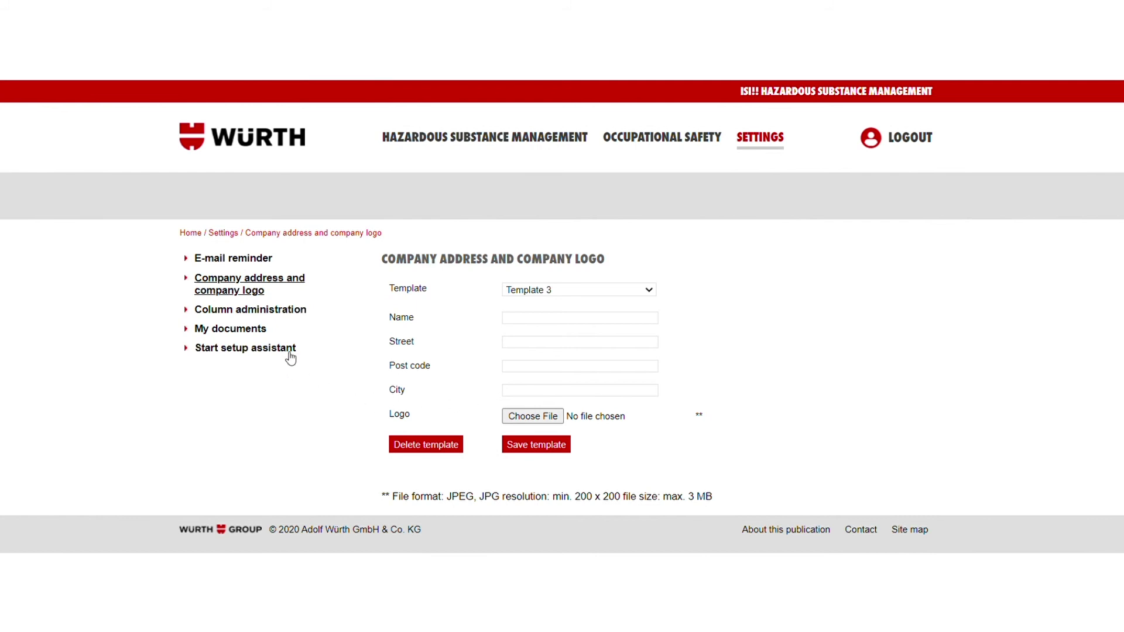
{"action": "left_click", "coordinate": [289, 311]}
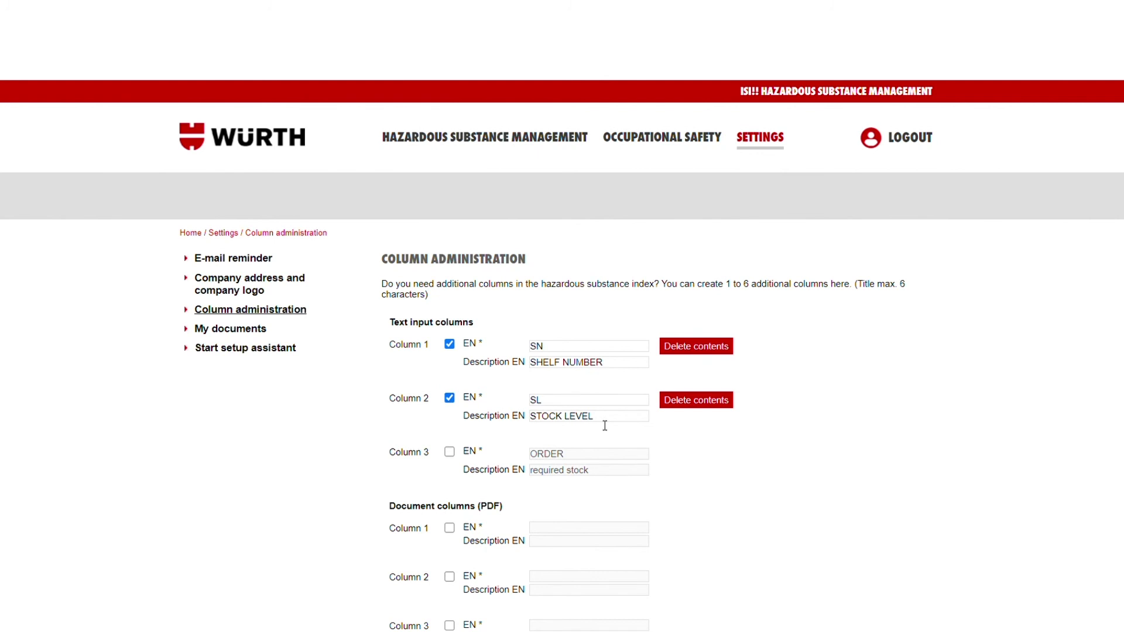
- Select CARGO HSI.pdf in My documents and open the downloaded file to review the hazardous substance index
{"action": "left_click", "coordinate": [241, 329]}
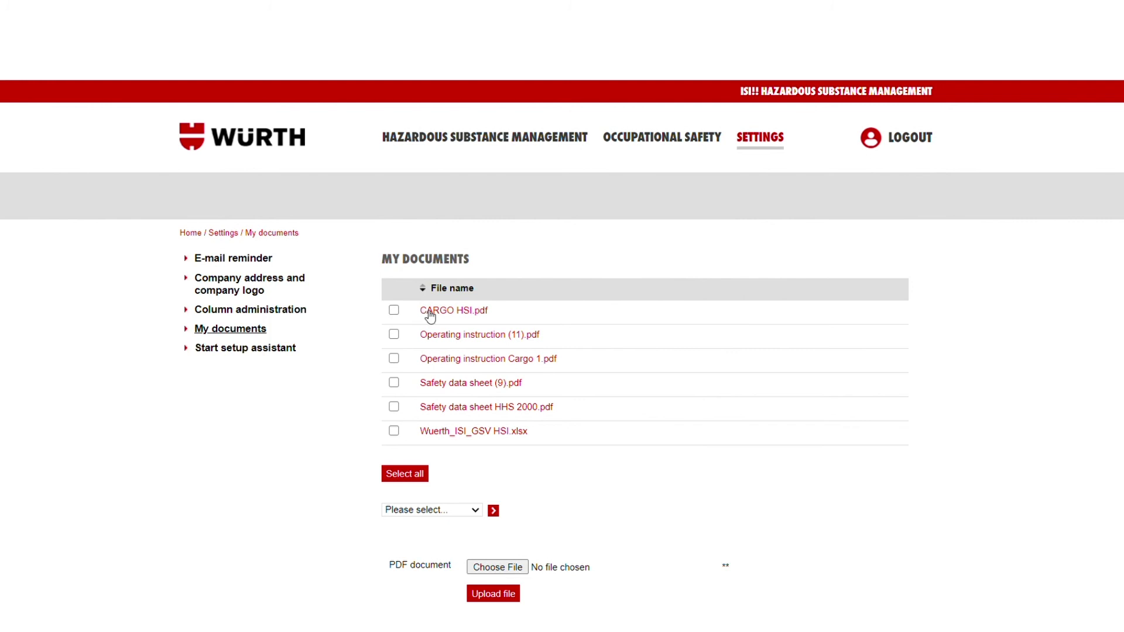
{"action": "left_click", "coordinate": [393, 311]}
{"action": "left_click", "coordinate": [441, 315]}
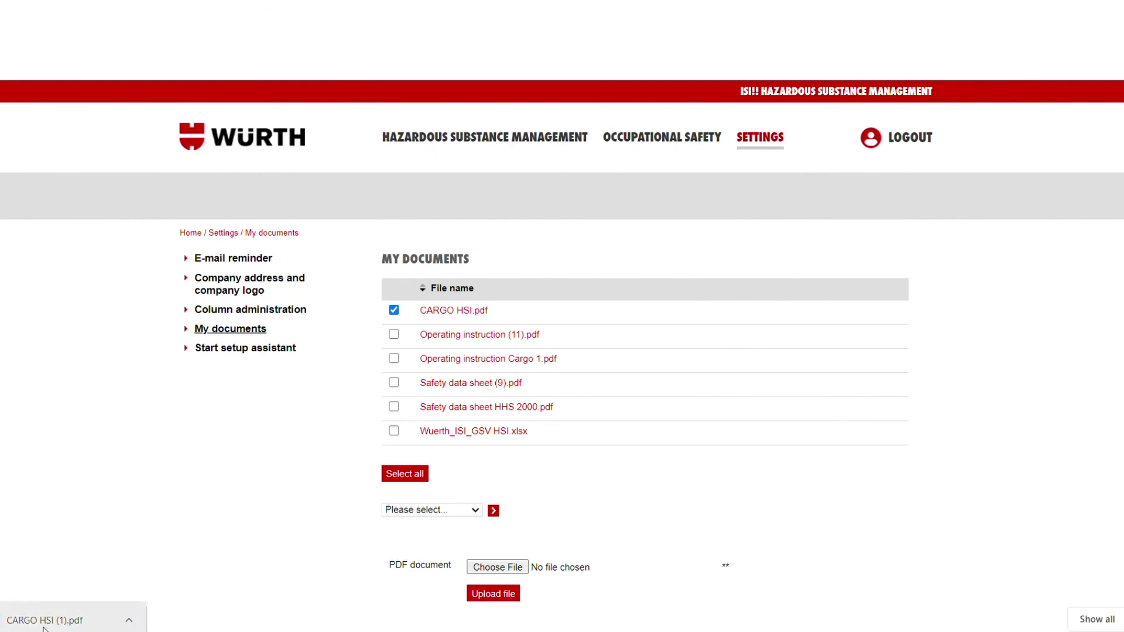
{"action": "left_click", "coordinate": [44, 624]}
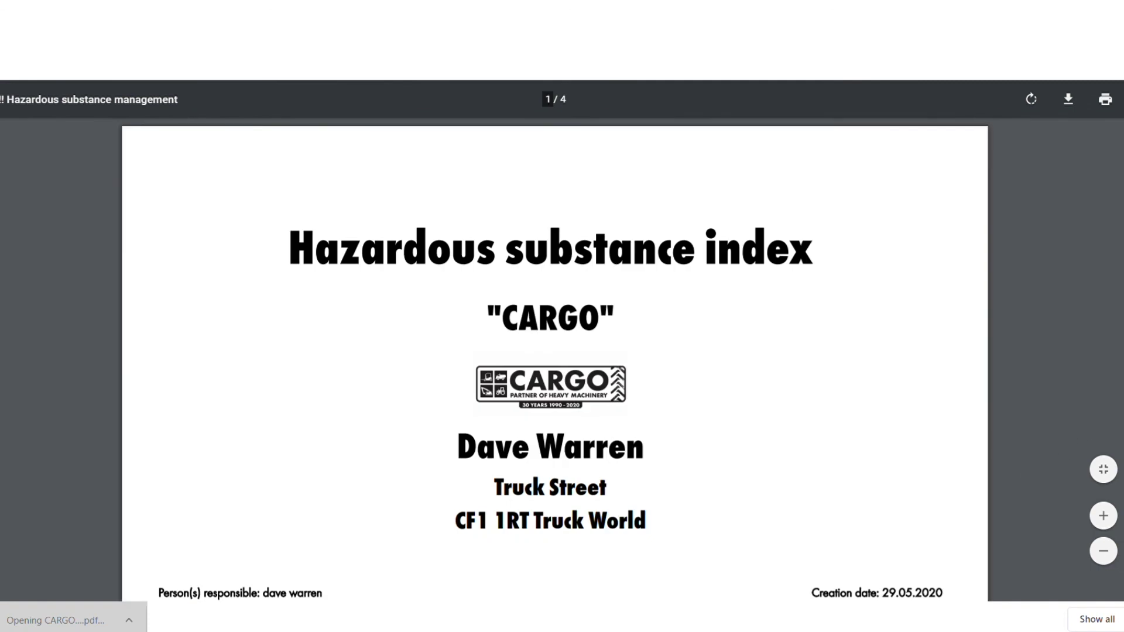
{"action": "scroll", "coordinate": [555, 375], "scroll_direction": "down", "scroll_amount": 15}
{"action": "scroll", "coordinate": [554, 374], "scroll_direction": "up", "scroll_amount": 5}
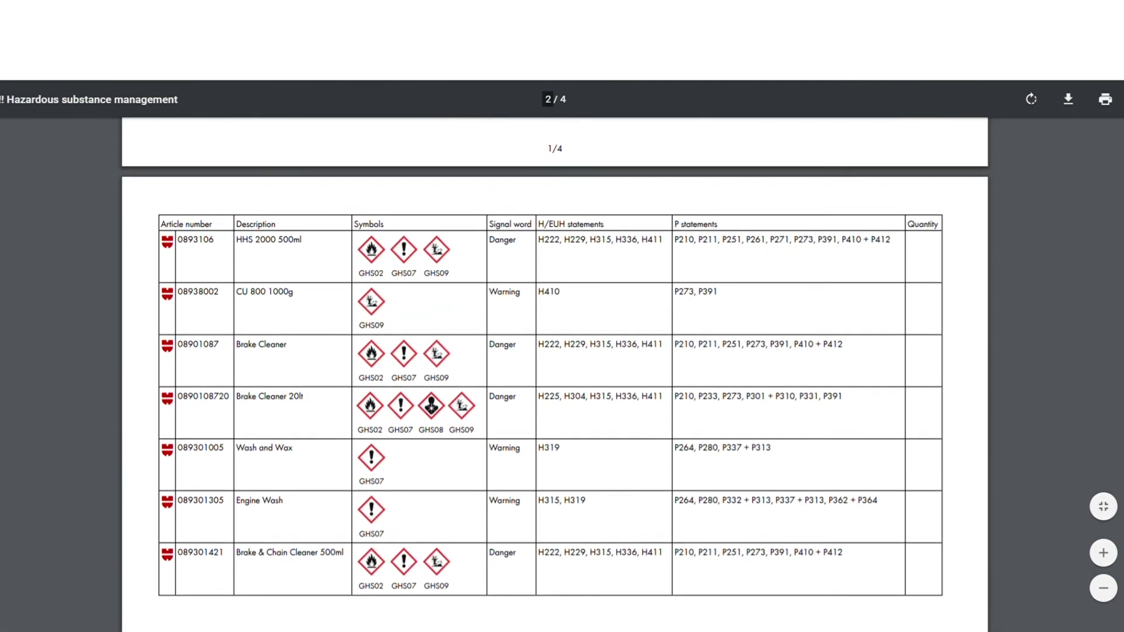
{"action": "scroll", "coordinate": [555, 375], "scroll_direction": "up", "scroll_amount": 1}
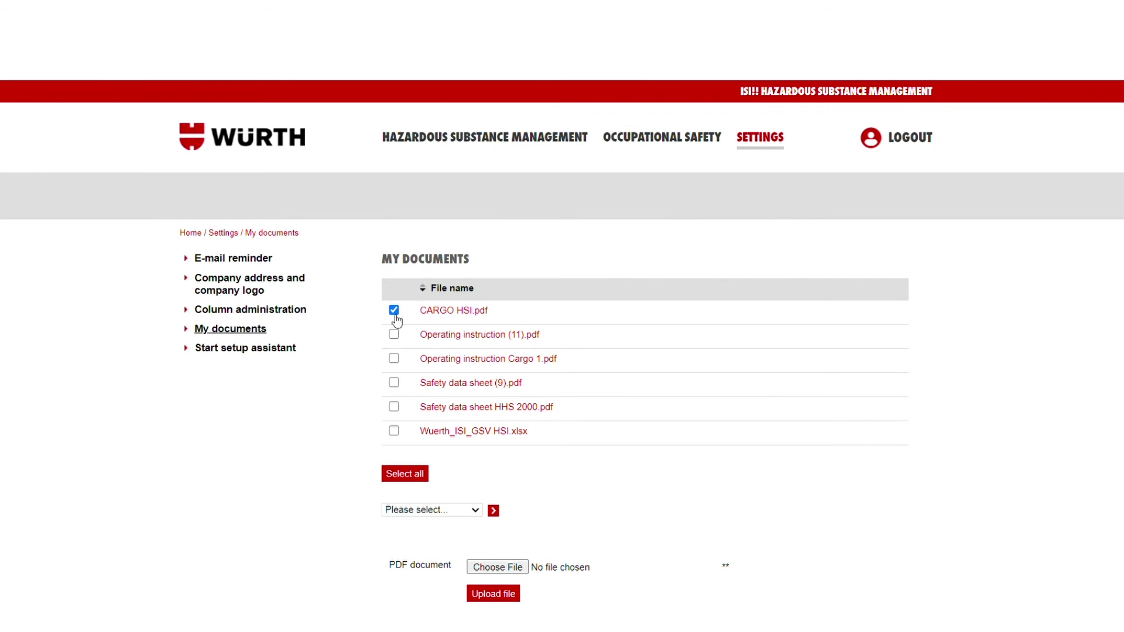
- Select only Operating instruction Cargo 1.pdf and open the downloaded file to read through its pages
{"action": "left_click", "coordinate": [394, 310]}
{"action": "left_click", "coordinate": [394, 358]}
{"action": "left_click", "coordinate": [464, 363]}
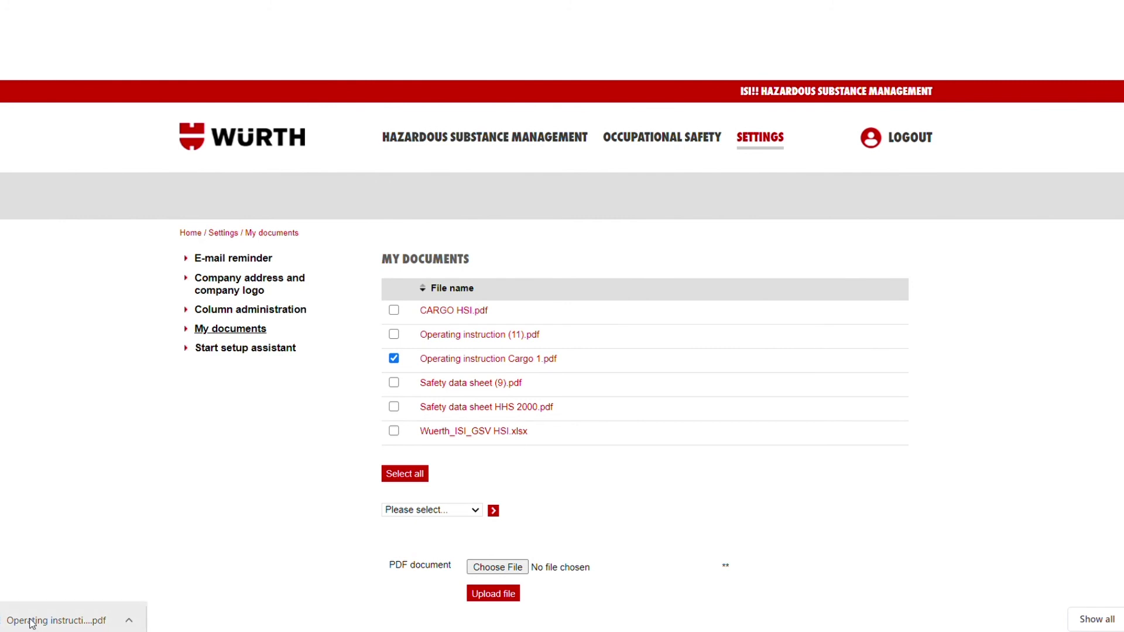
{"action": "left_click", "coordinate": [32, 620]}
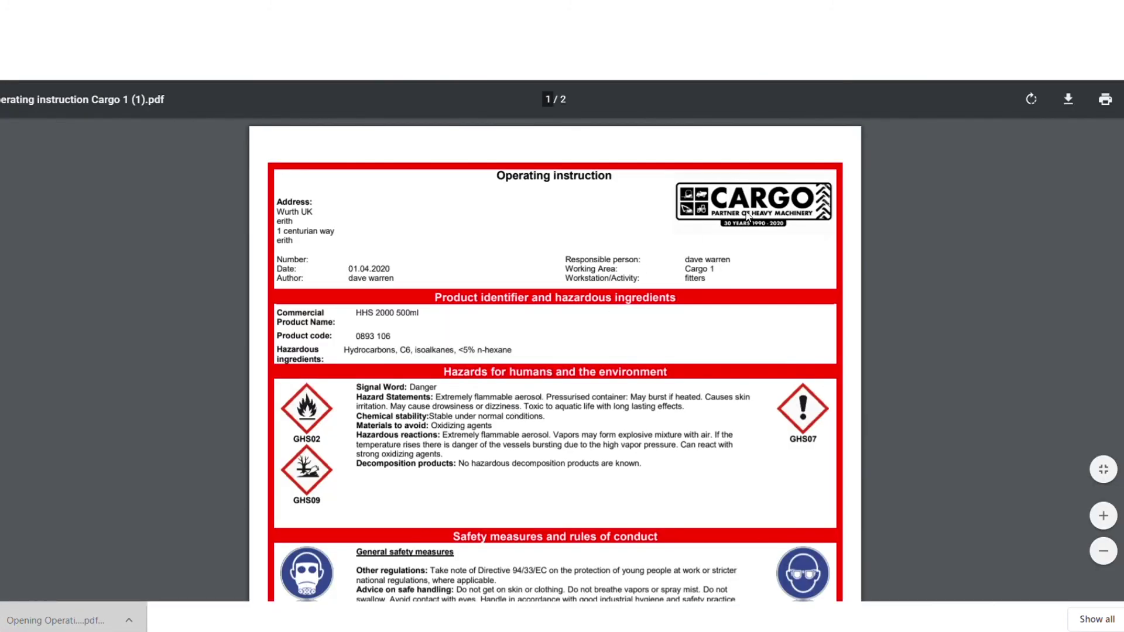
{"action": "scroll", "coordinate": [555, 352], "scroll_direction": "down", "scroll_amount": 6}
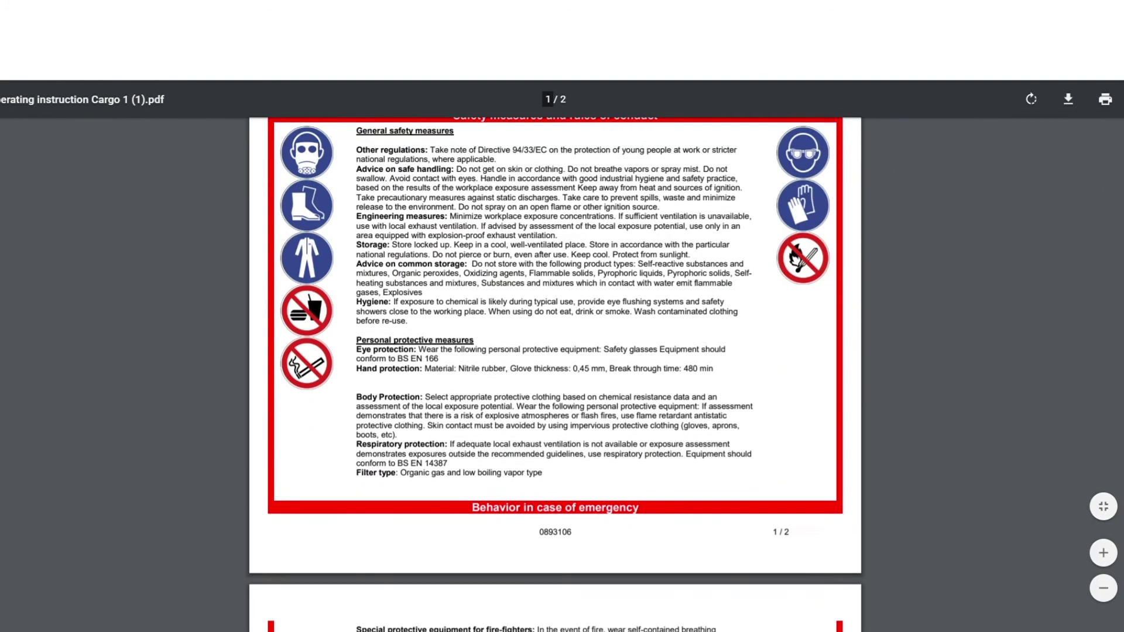
{"action": "scroll", "coordinate": [555, 351], "scroll_direction": "down", "scroll_amount": 6}
{"action": "scroll", "coordinate": [555, 351], "scroll_direction": "up", "scroll_amount": 12}
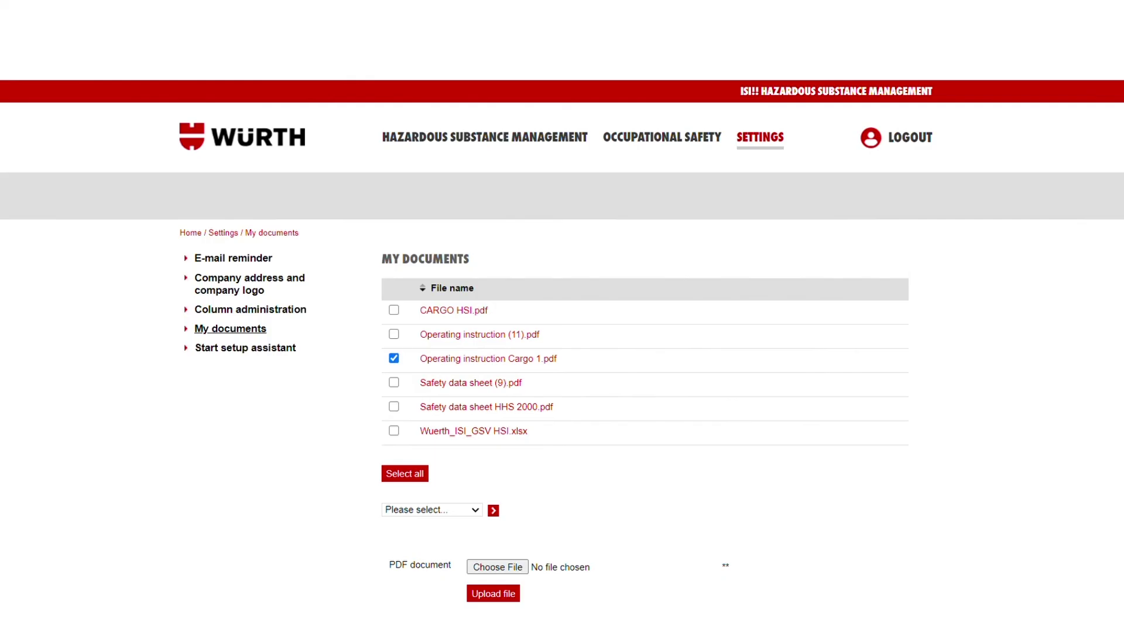
- Select only Safety data sheet HHS 2000.pdf and open the downloaded file to look through the safety data sheet
{"action": "left_click", "coordinate": [393, 358]}
{"action": "left_click", "coordinate": [394, 407]}
{"action": "left_click", "coordinate": [456, 408]}
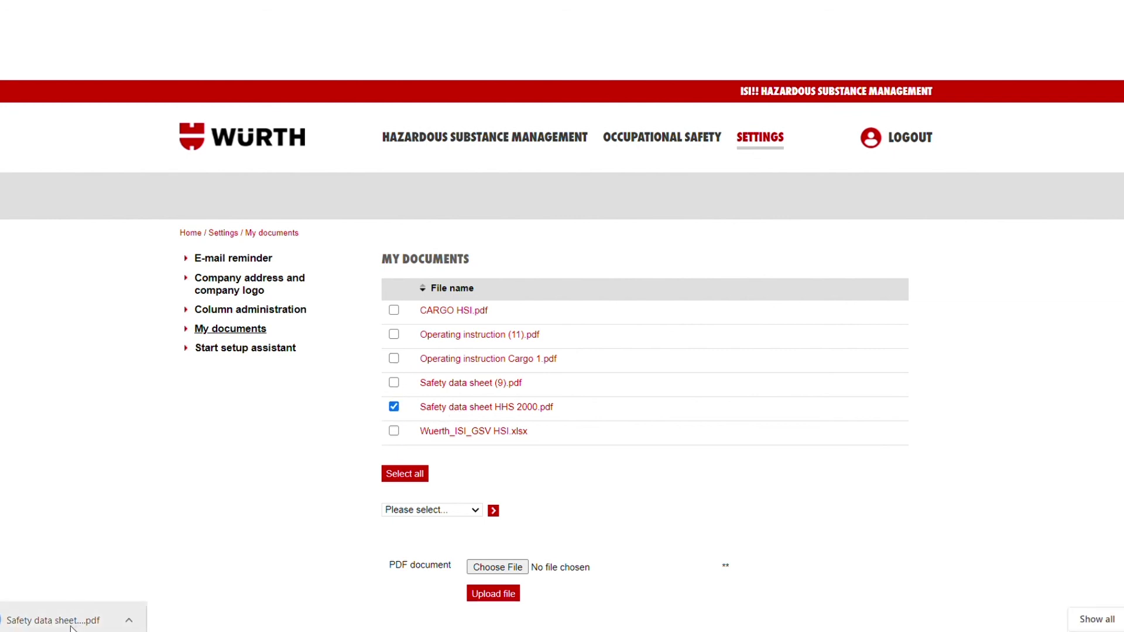
{"action": "left_click", "coordinate": [71, 626]}
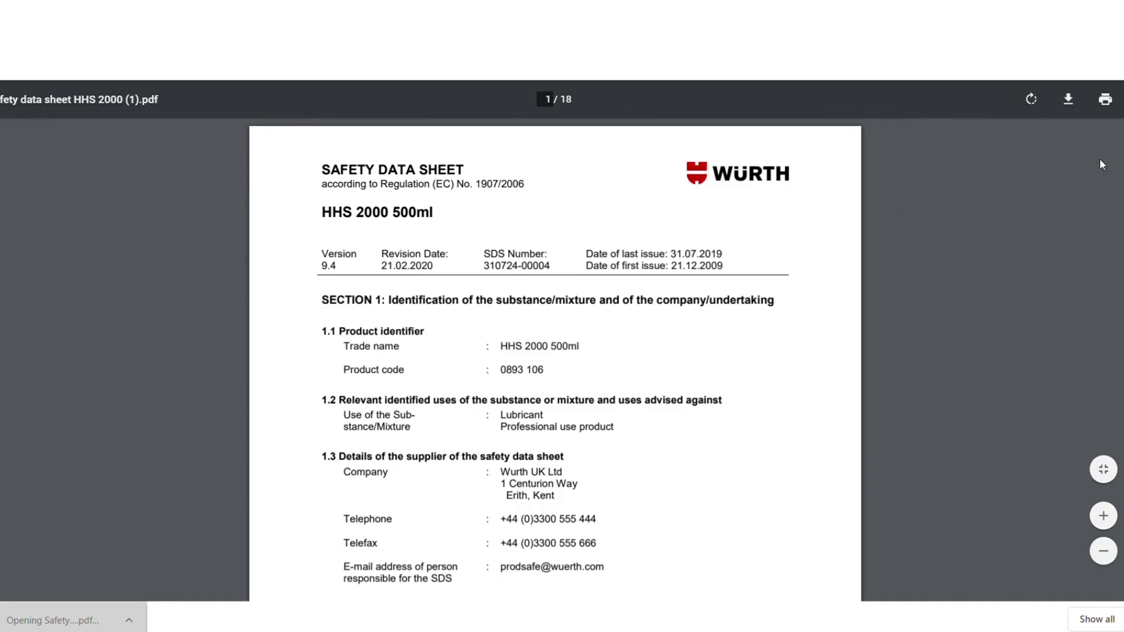
{"action": "scroll", "coordinate": [555, 352], "scroll_direction": "down", "scroll_amount": 20}
{"action": "scroll", "coordinate": [555, 352], "scroll_direction": "up", "scroll_amount": 10}
{"action": "scroll", "coordinate": [555, 351], "scroll_direction": "up", "scroll_amount": 20}
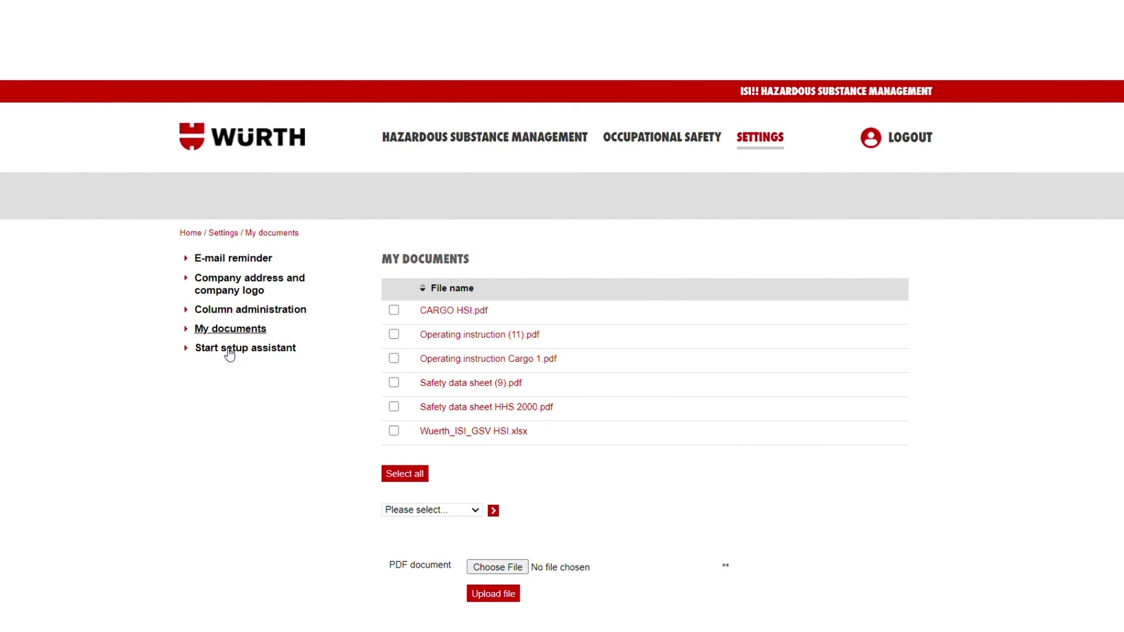
- Start the setup assistant for the hazardous substance management
{"action": "left_click", "coordinate": [229, 351]}
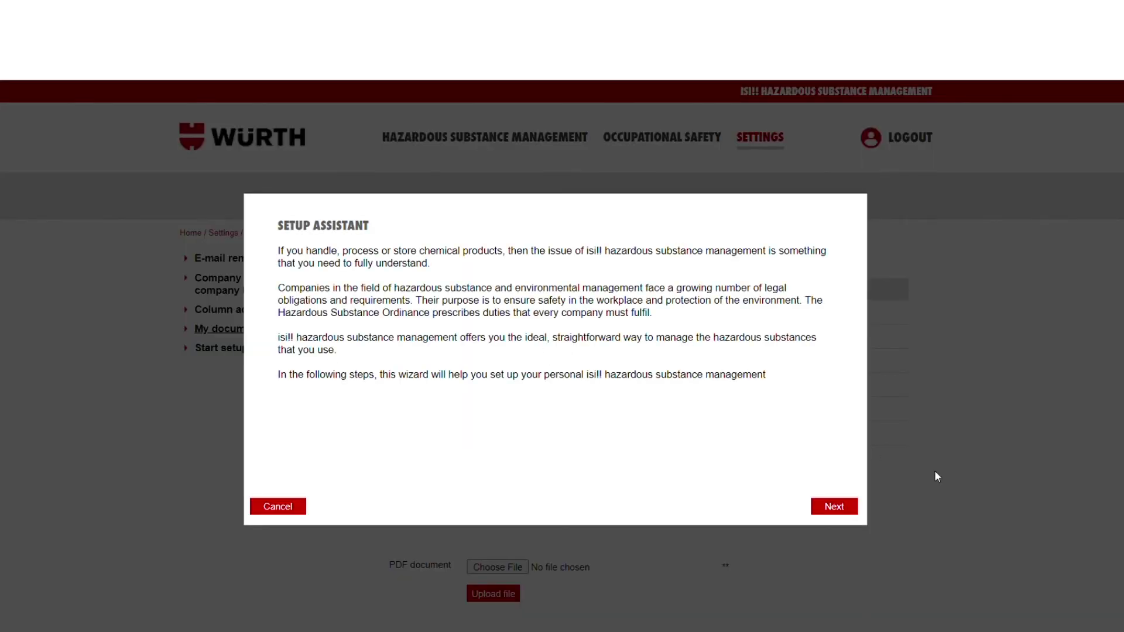